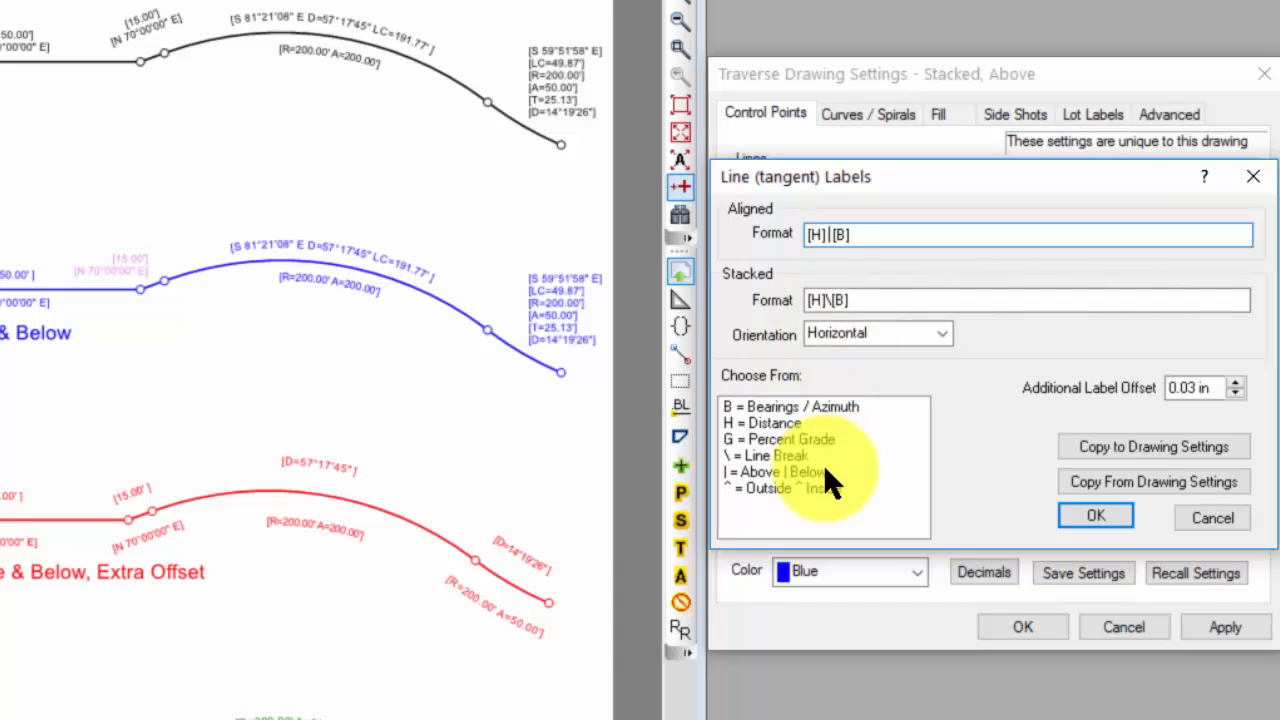
Set the Stacked, Above traverse's aligned line label format to [H] | [B] and accept the drawing settings.
{"action": "type", "text": "^"}
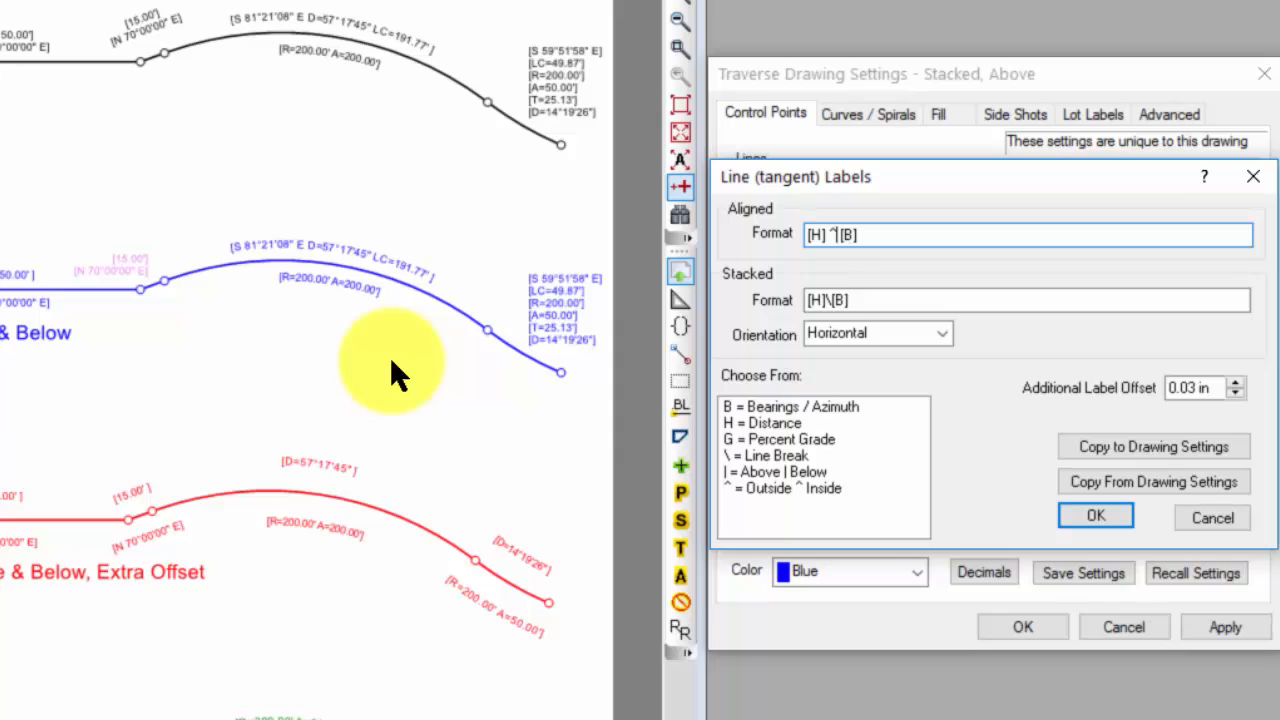
{"action": "key", "text": "BackSpace"}
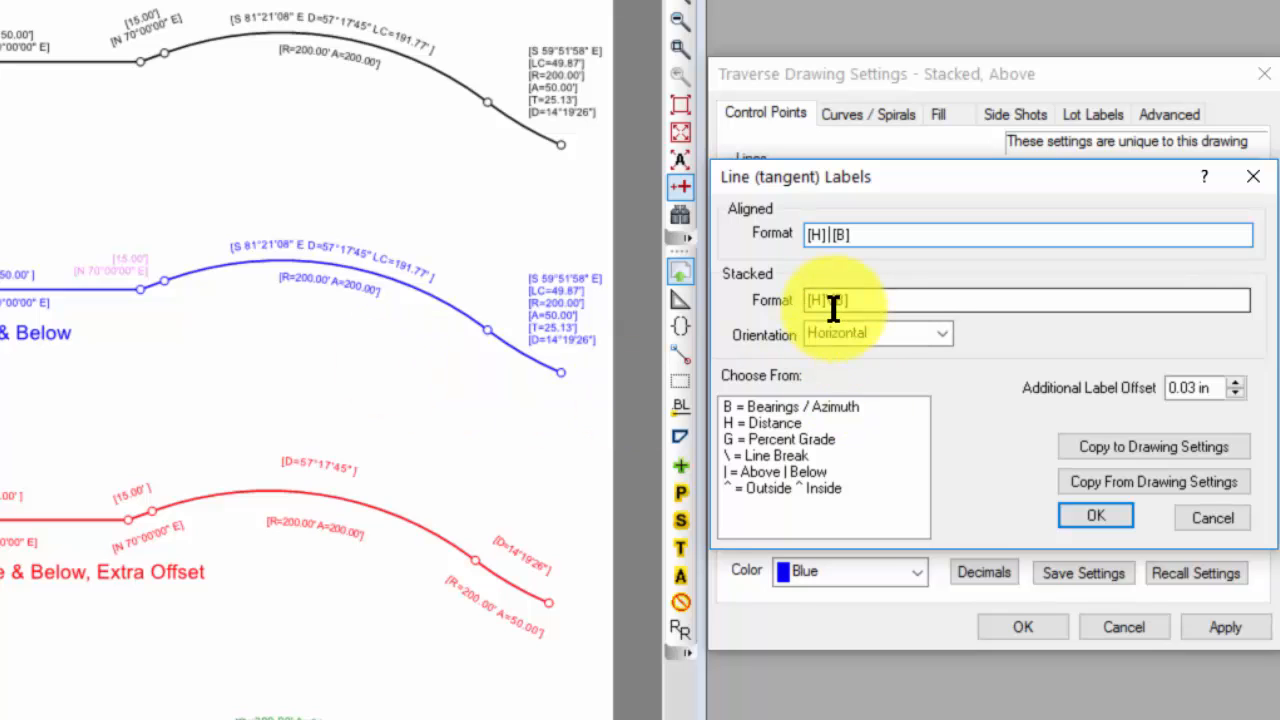
{"action": "type", "text": "|"}
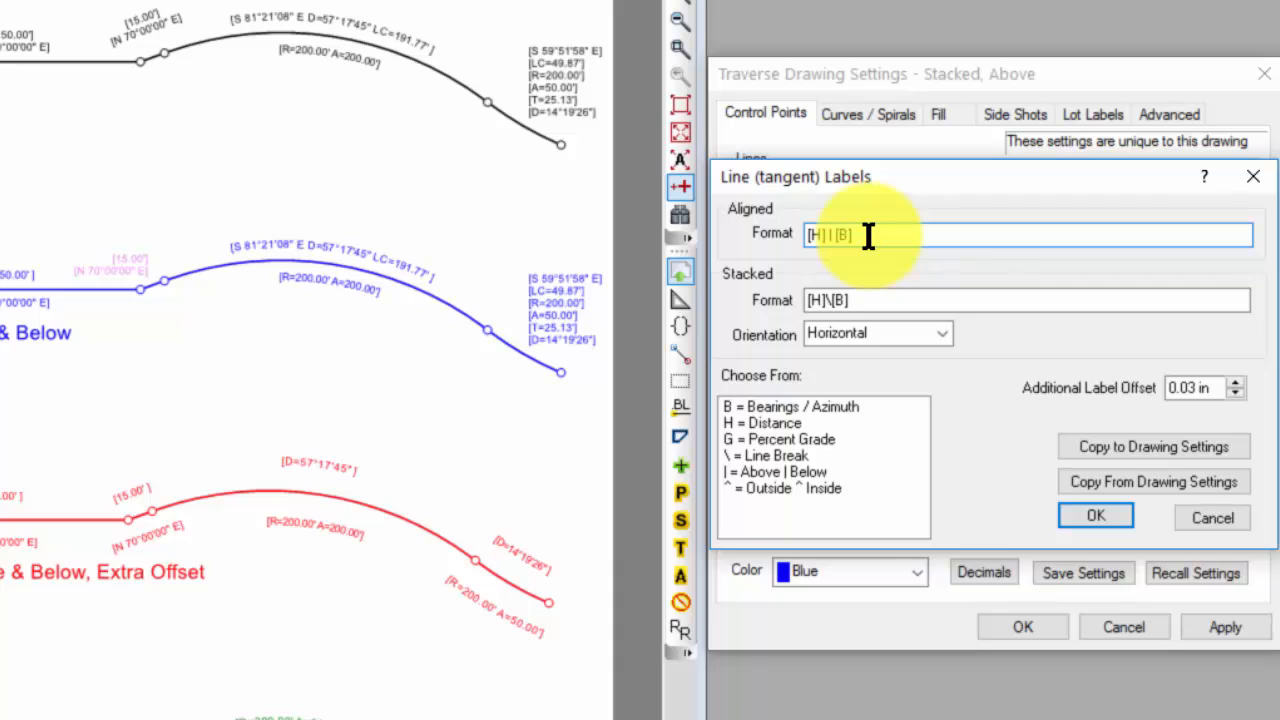
{"action": "left_click", "coordinate": [882, 298]}
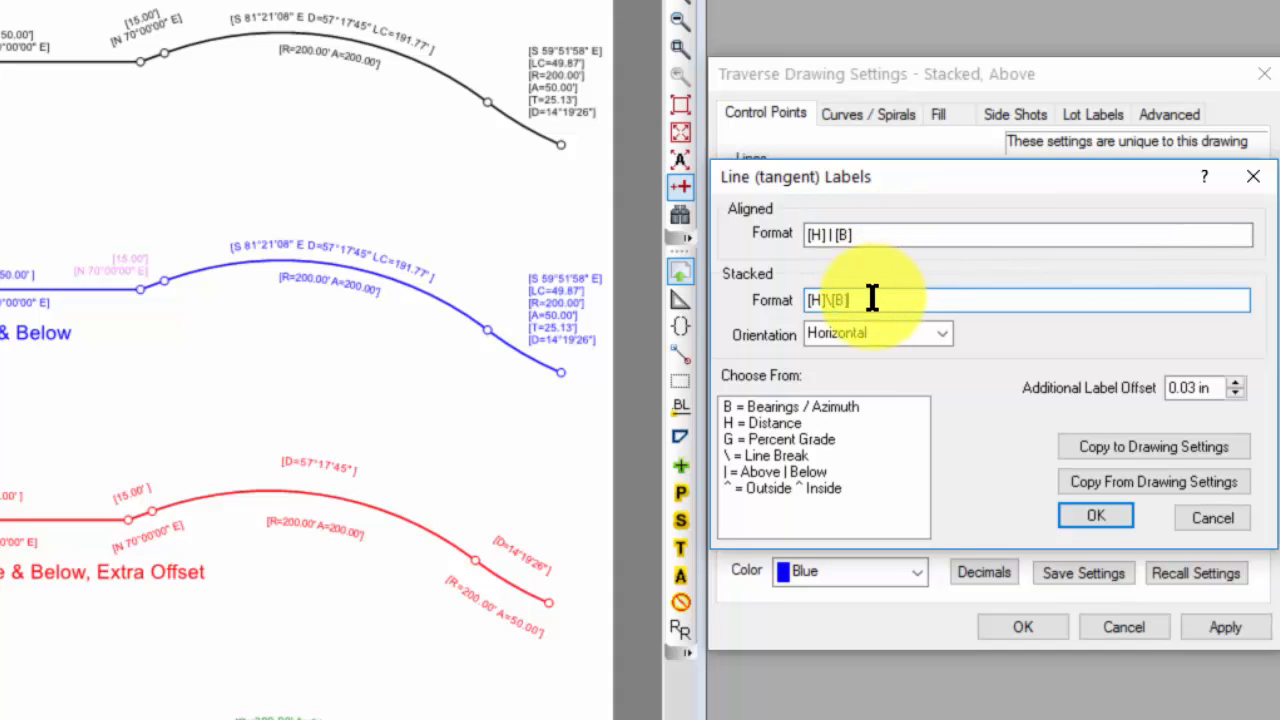
{"action": "left_click", "coordinate": [1096, 515]}
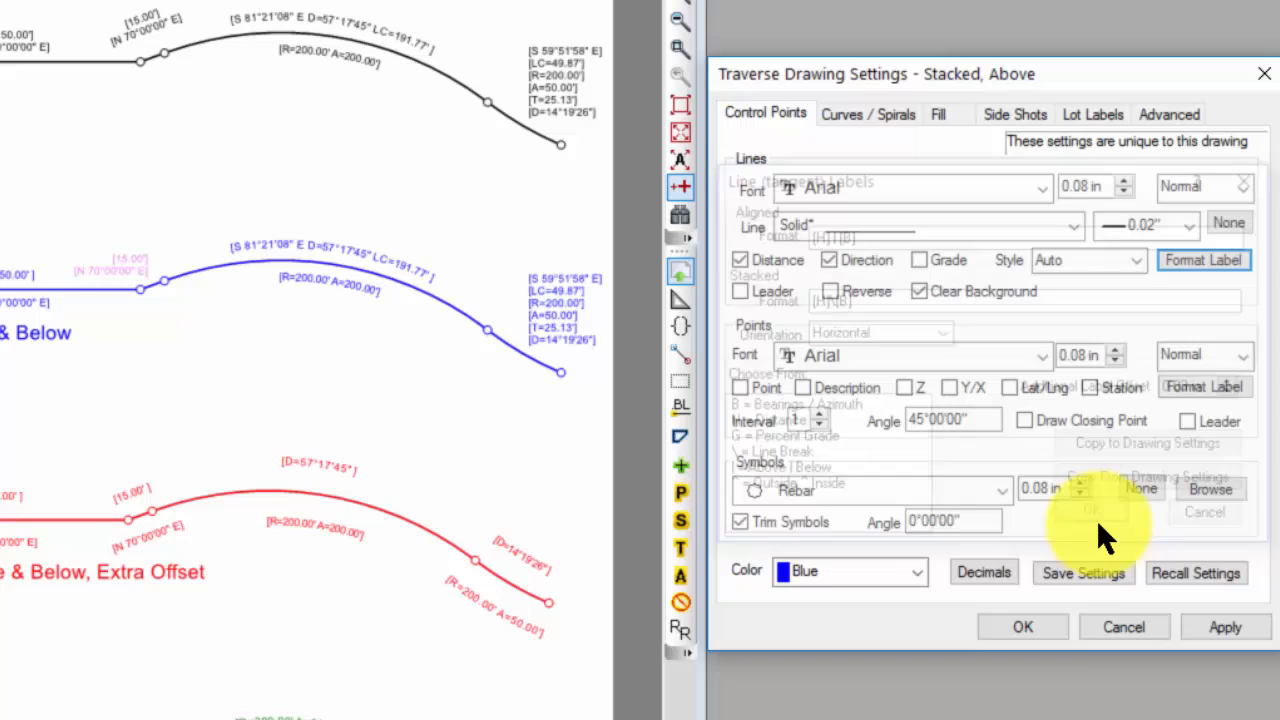
{"action": "left_click", "coordinate": [1045, 622]}
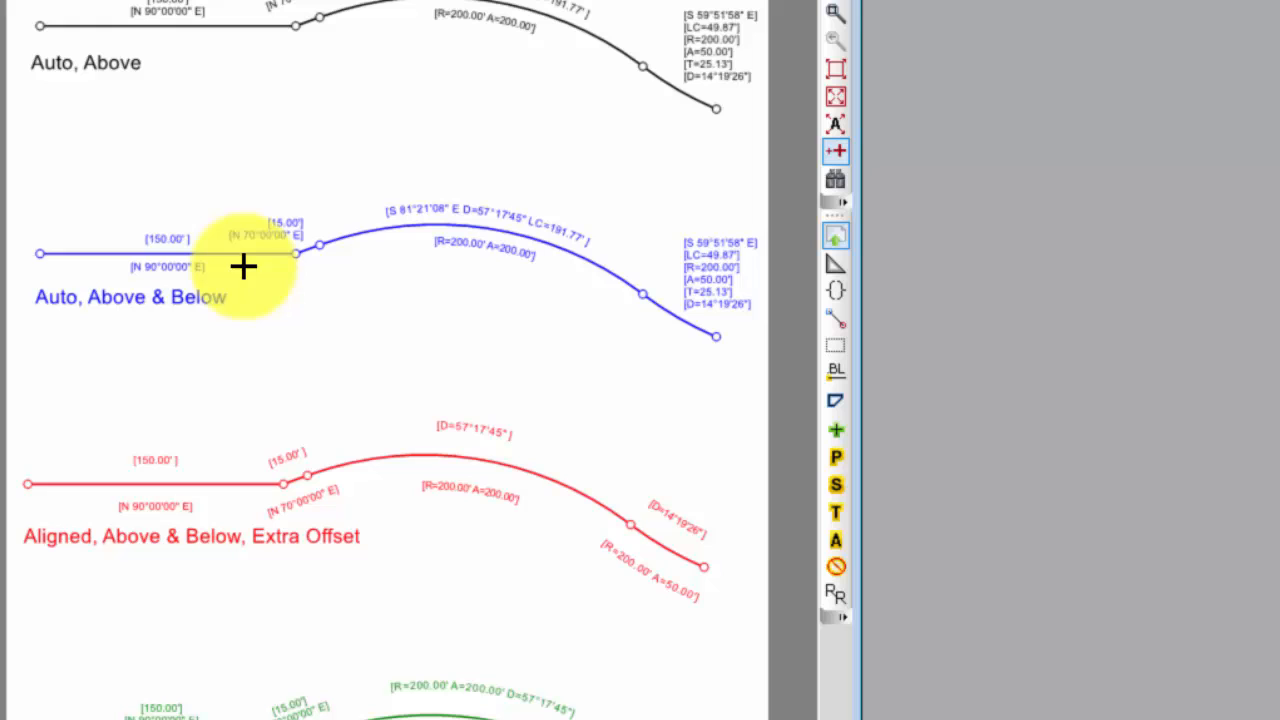
Reopen the blue traverse's line label format, set the aligned format to [B] | [H], and accept the settings.
{"action": "mouse_move", "coordinate": [258, 240]}
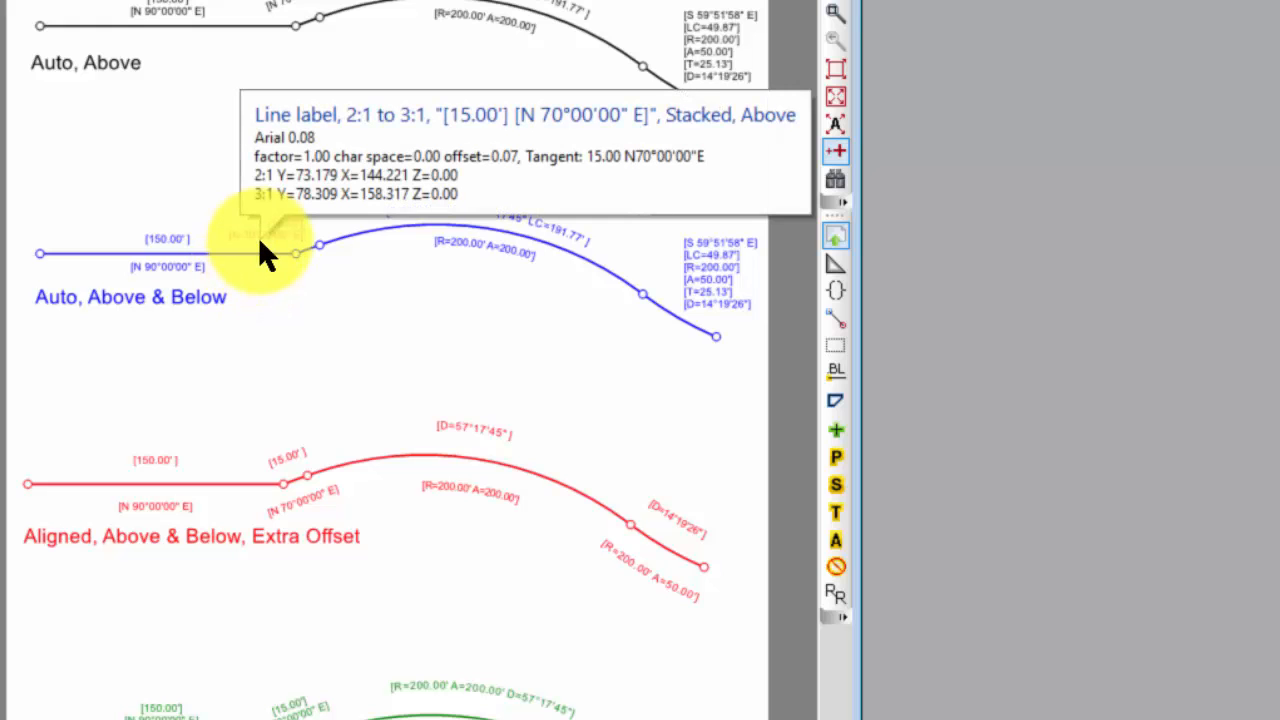
{"action": "double_click", "coordinate": [258, 240]}
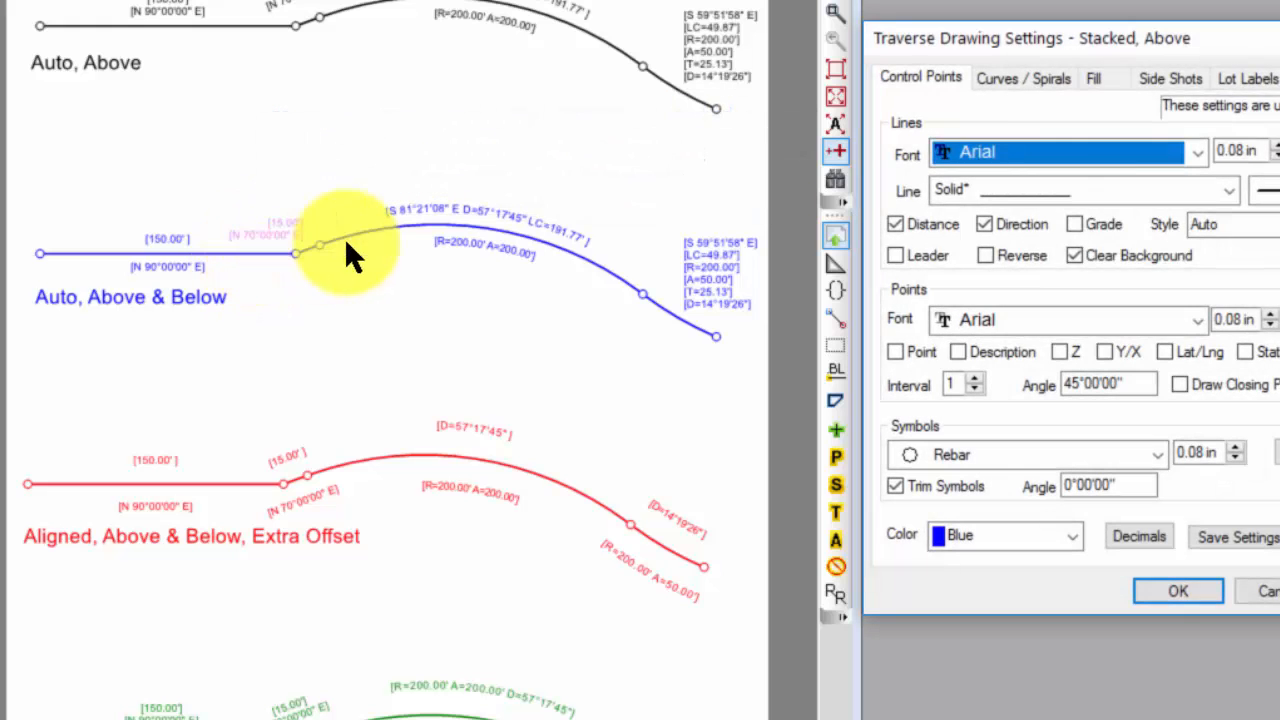
{"action": "left_click", "coordinate": [1278, 240]}
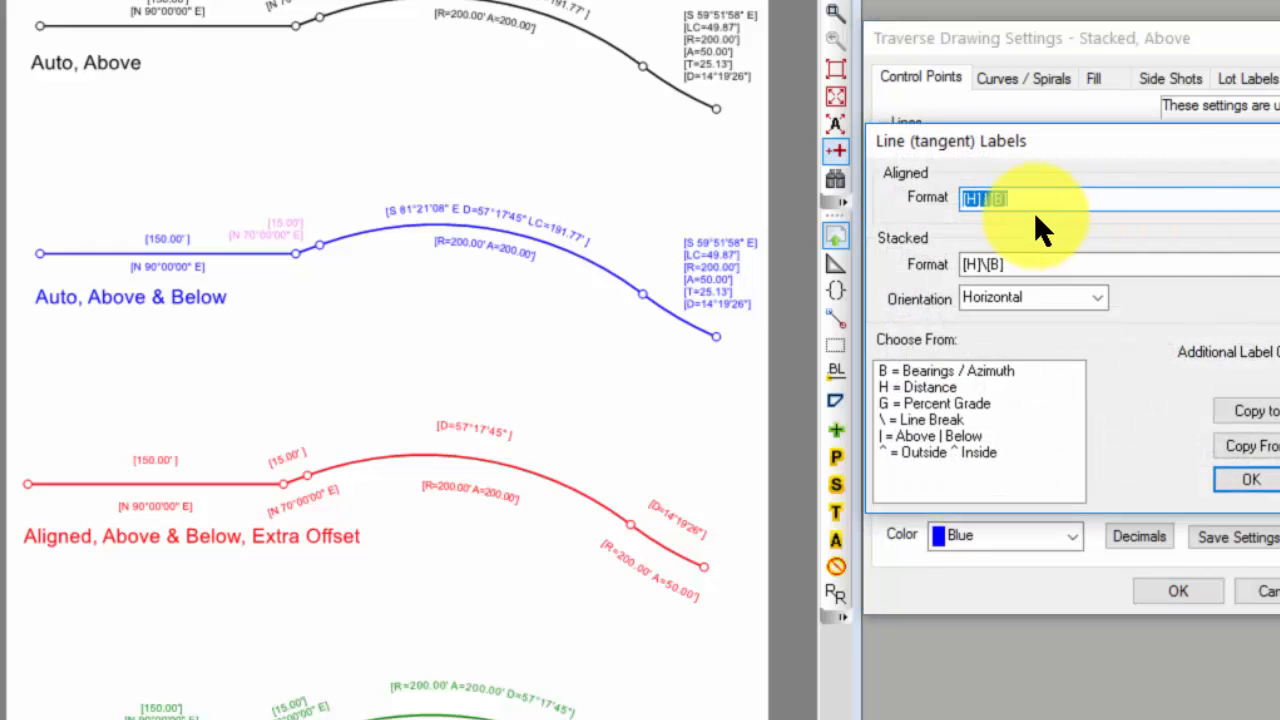
{"action": "left_click", "coordinate": [967, 204]}
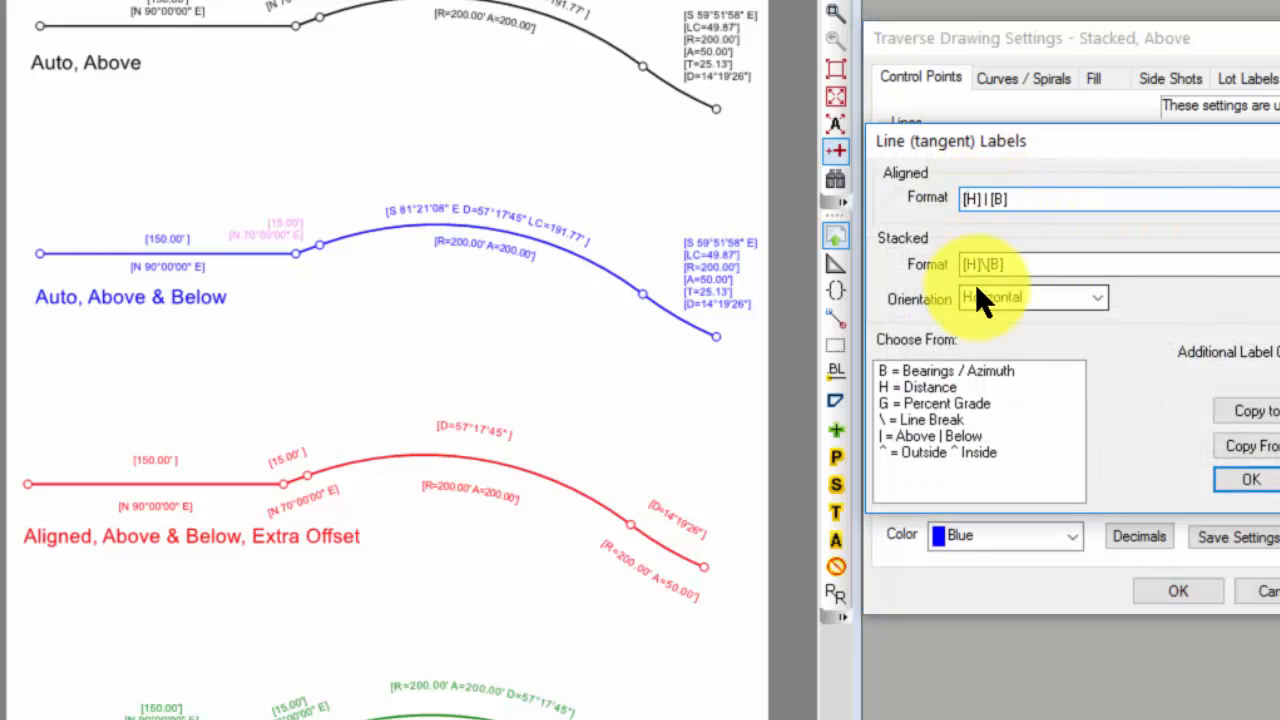
{"action": "type", "text": "B"}
{"action": "key", "text": "Delete"}
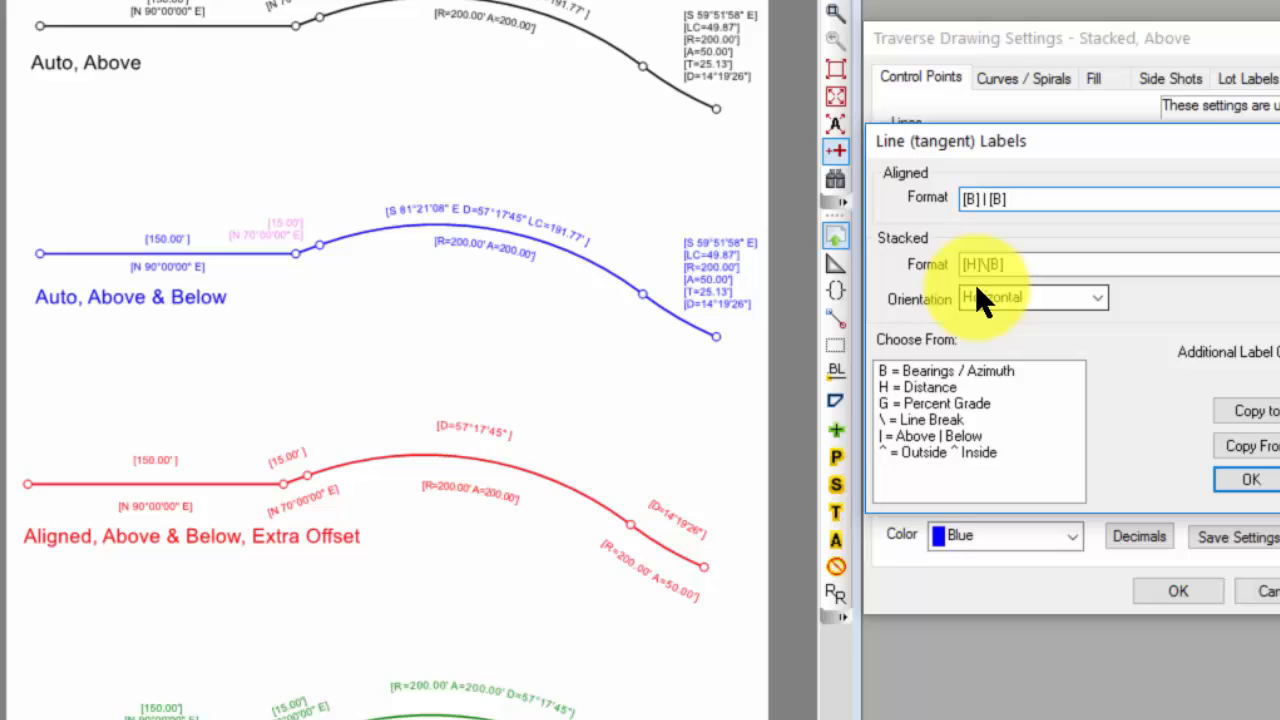
{"action": "key", "text": "End"}
{"action": "key", "text": "Left"}
{"action": "key", "text": "BackSpace"}
{"action": "type", "text": "H"}
{"action": "left_click", "coordinate": [1250, 482]}
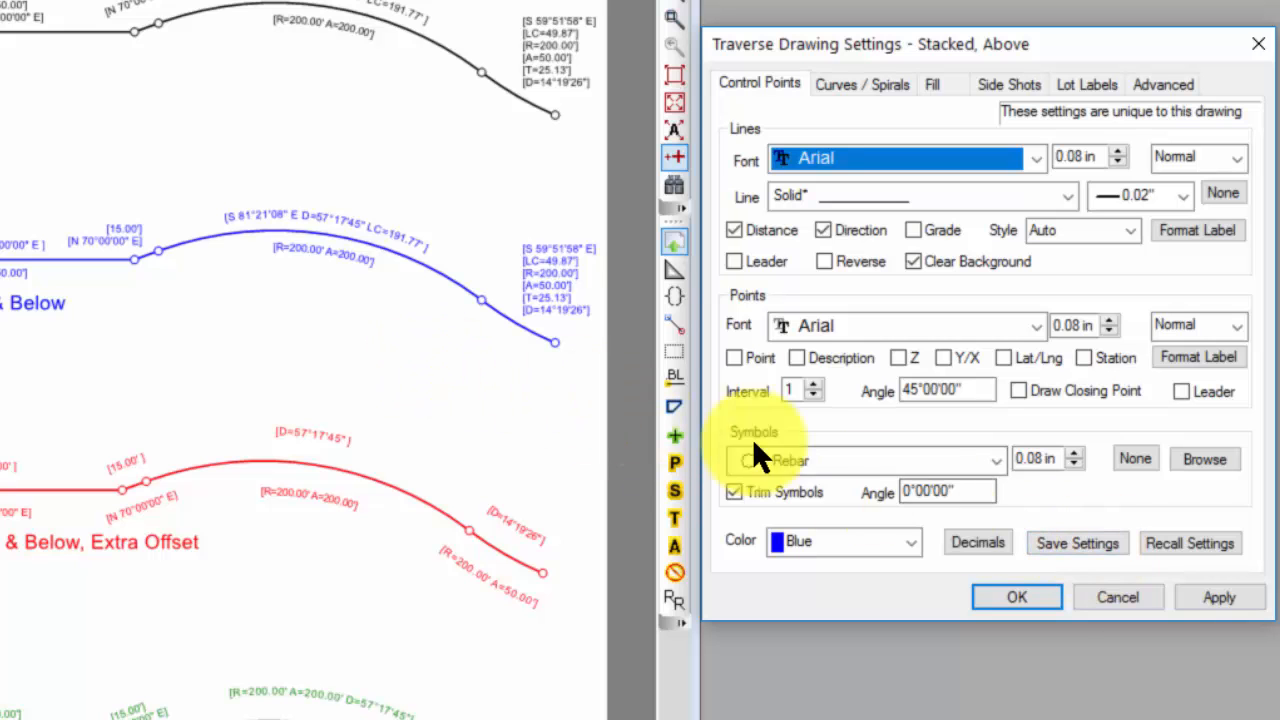
{"action": "left_click", "coordinate": [1038, 596]}
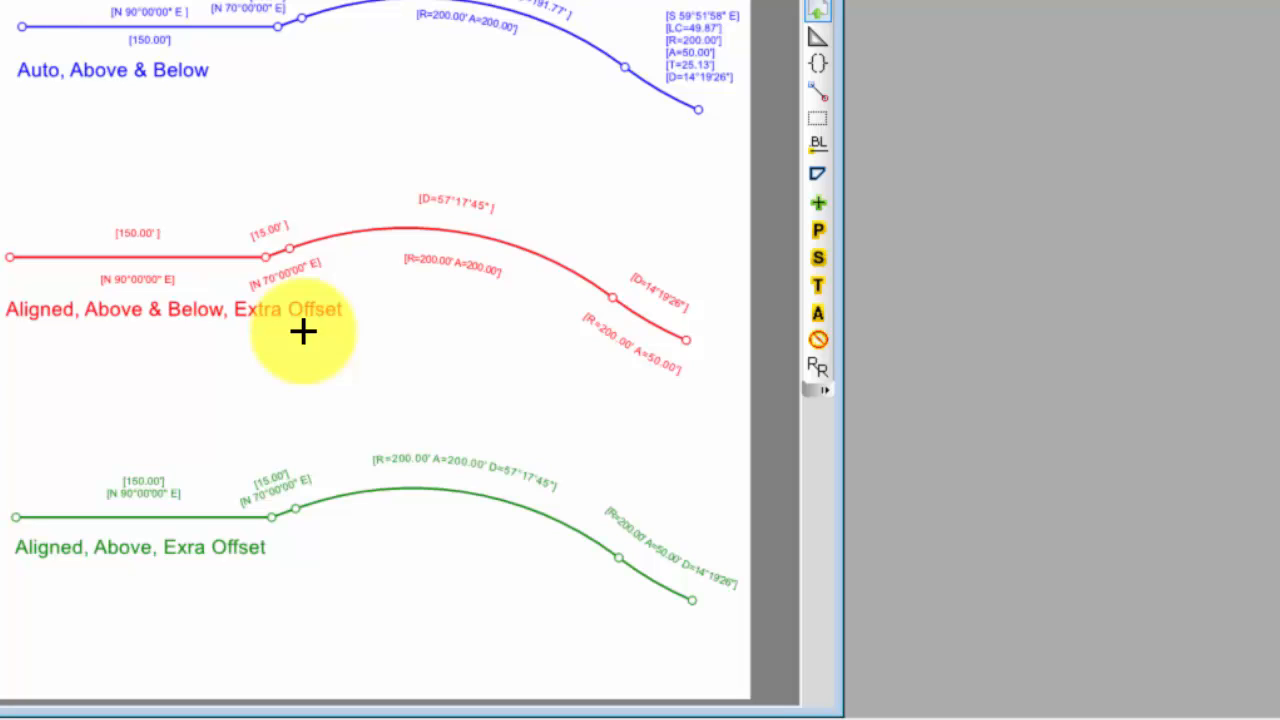
Examine the red Aligned, Above Below traverse's line and curve label formats and their additional label offsets.
{"action": "mouse_move", "coordinate": [487, 250]}
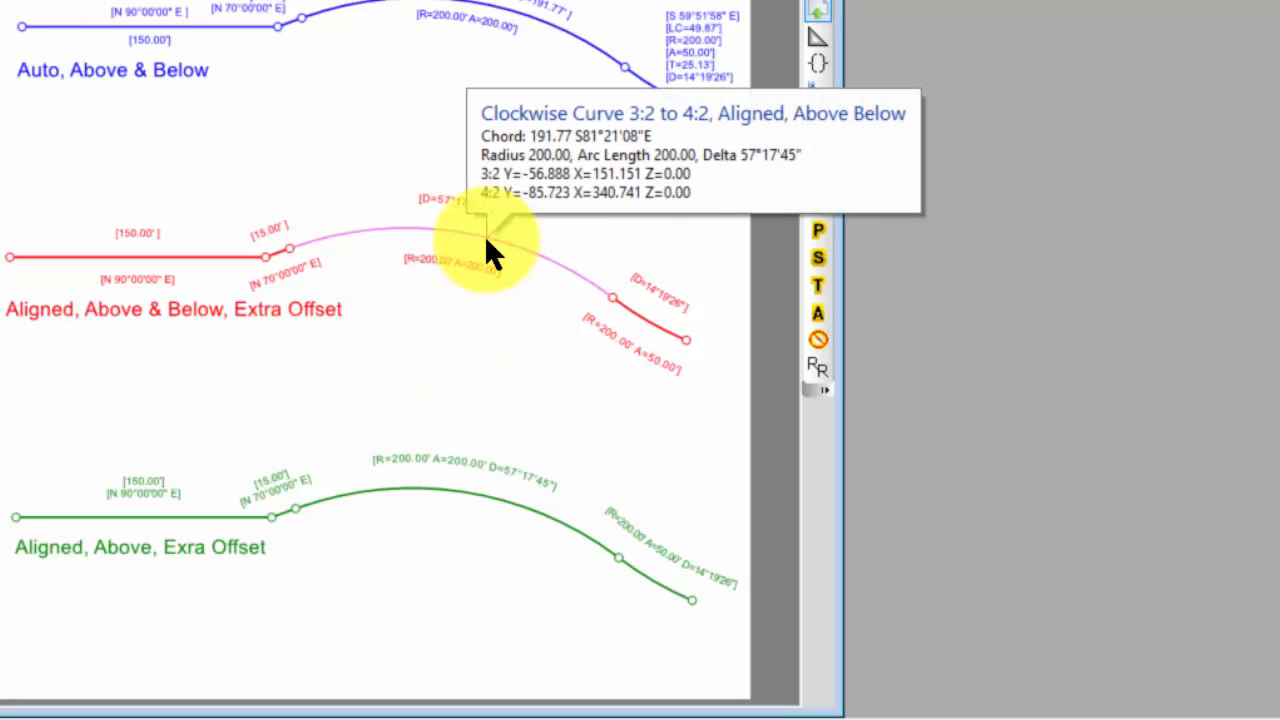
{"action": "double_click", "coordinate": [486, 240]}
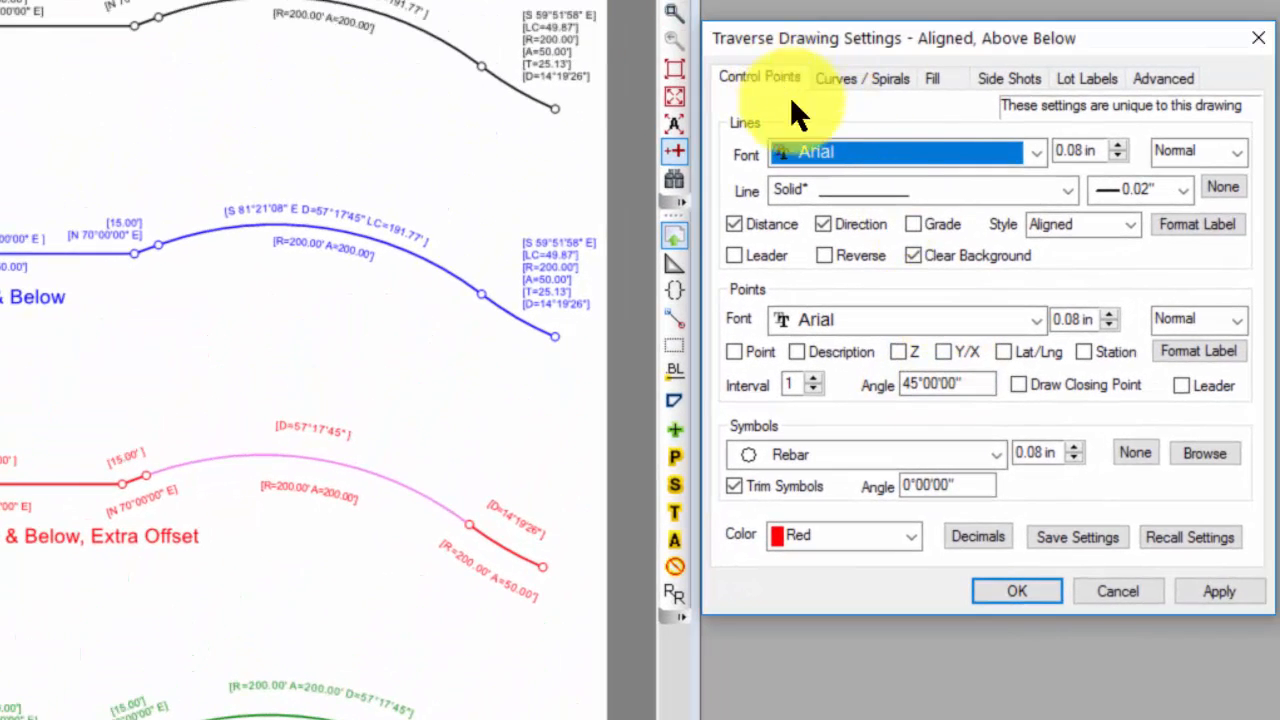
{"action": "left_click", "coordinate": [1195, 224]}
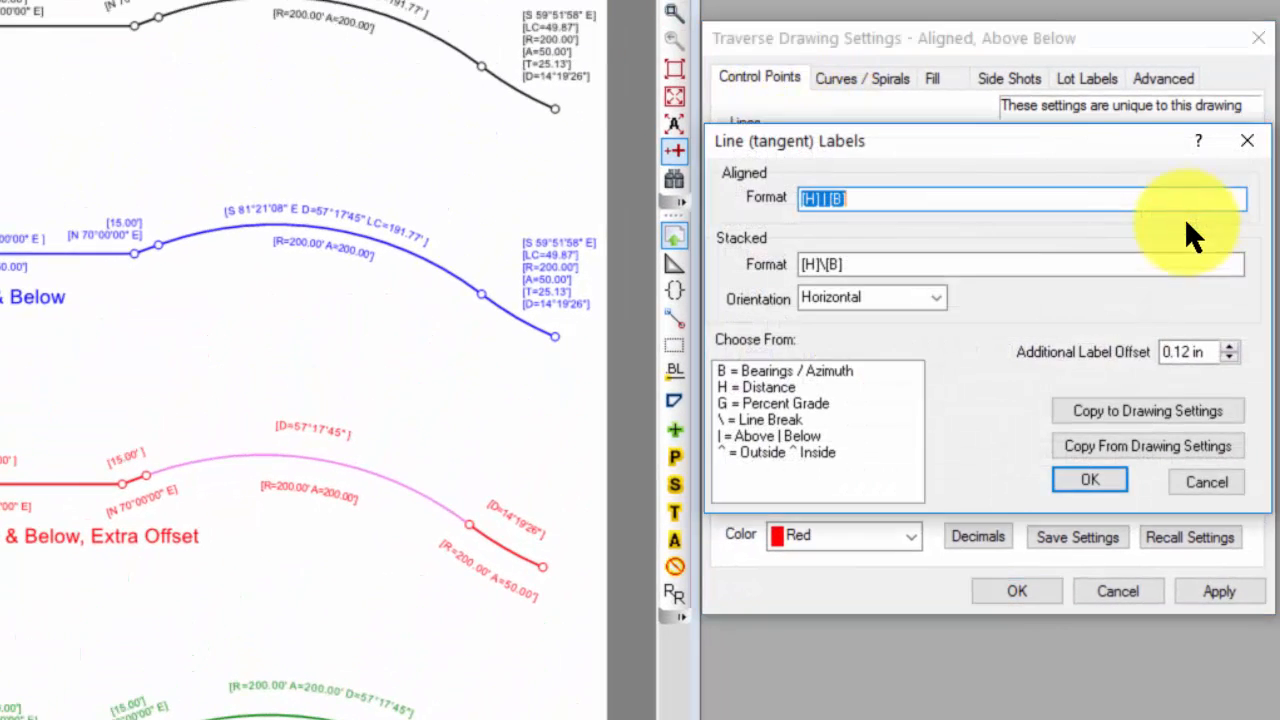
{"action": "left_click", "coordinate": [862, 200]}
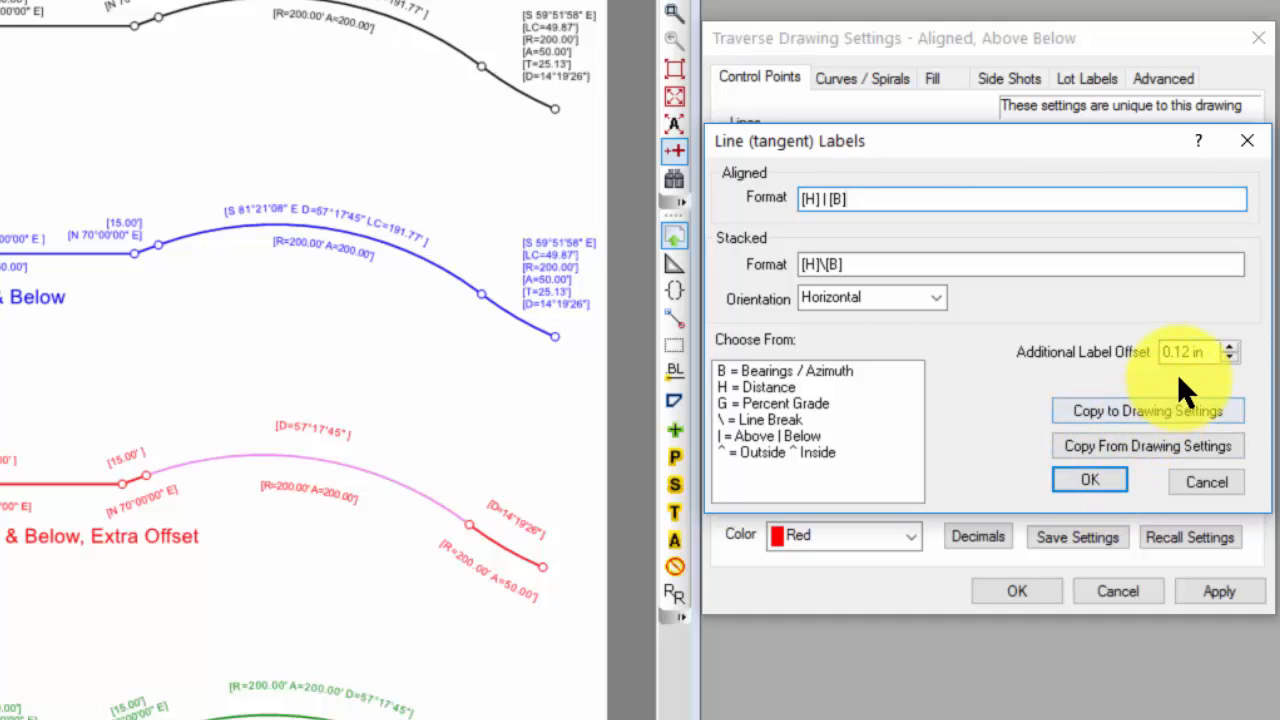
{"action": "left_click", "coordinate": [1092, 479]}
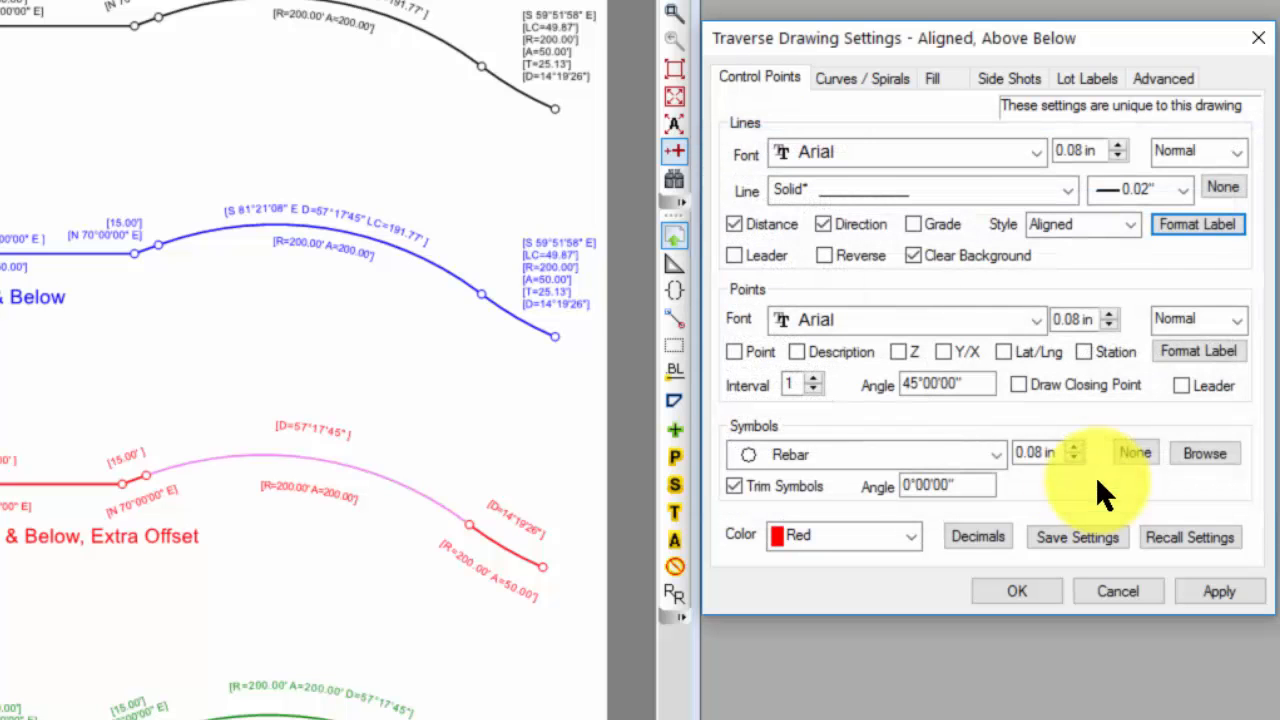
{"action": "left_click", "coordinate": [860, 80]}
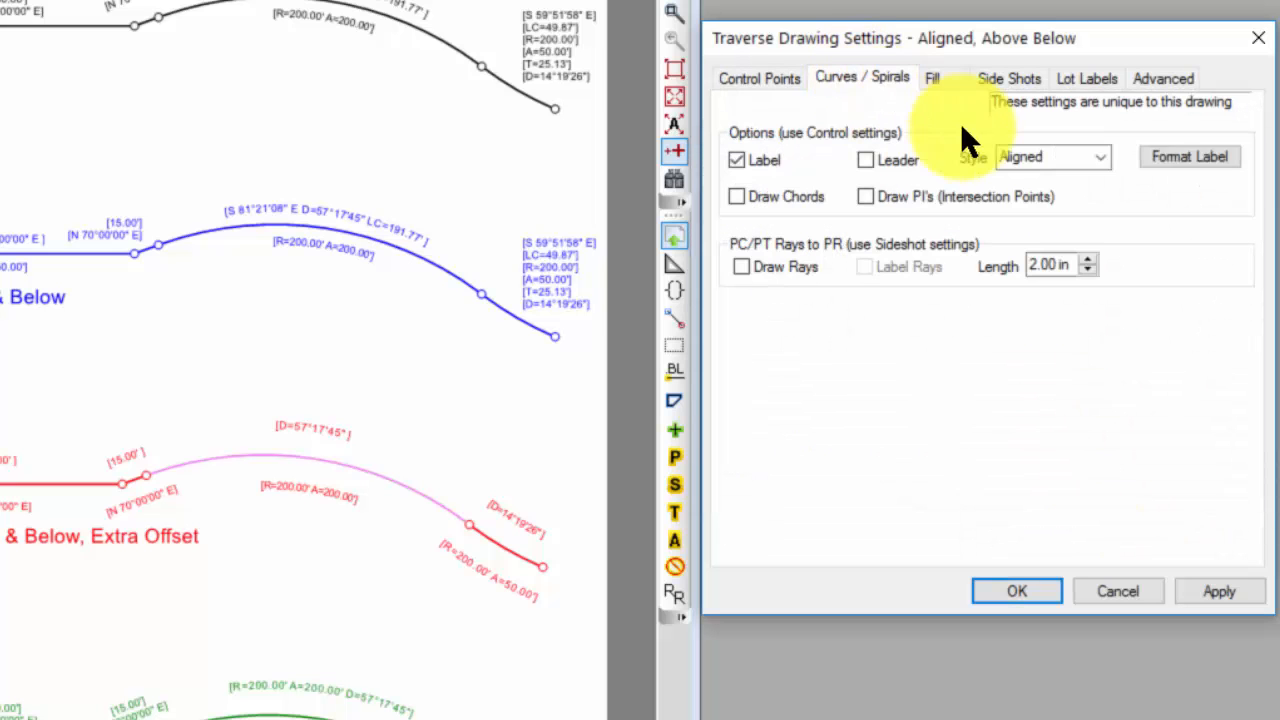
{"action": "left_click", "coordinate": [1176, 154]}
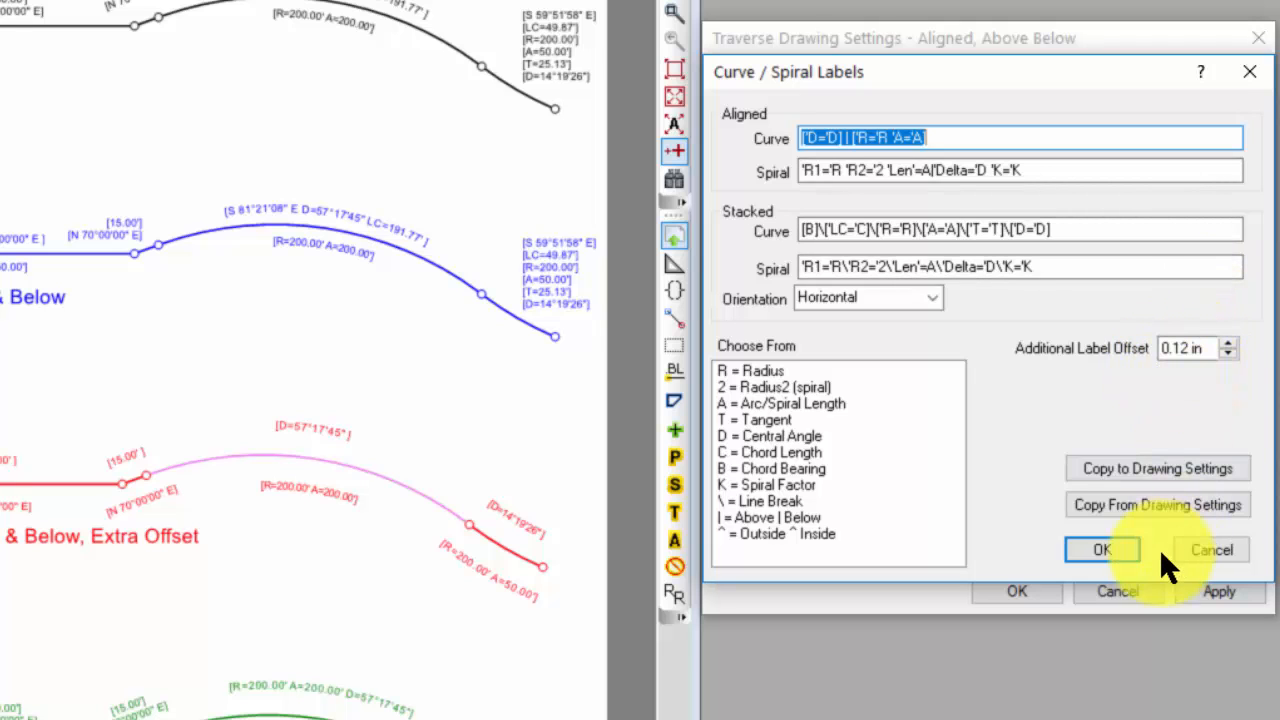
{"action": "left_click", "coordinate": [1105, 548]}
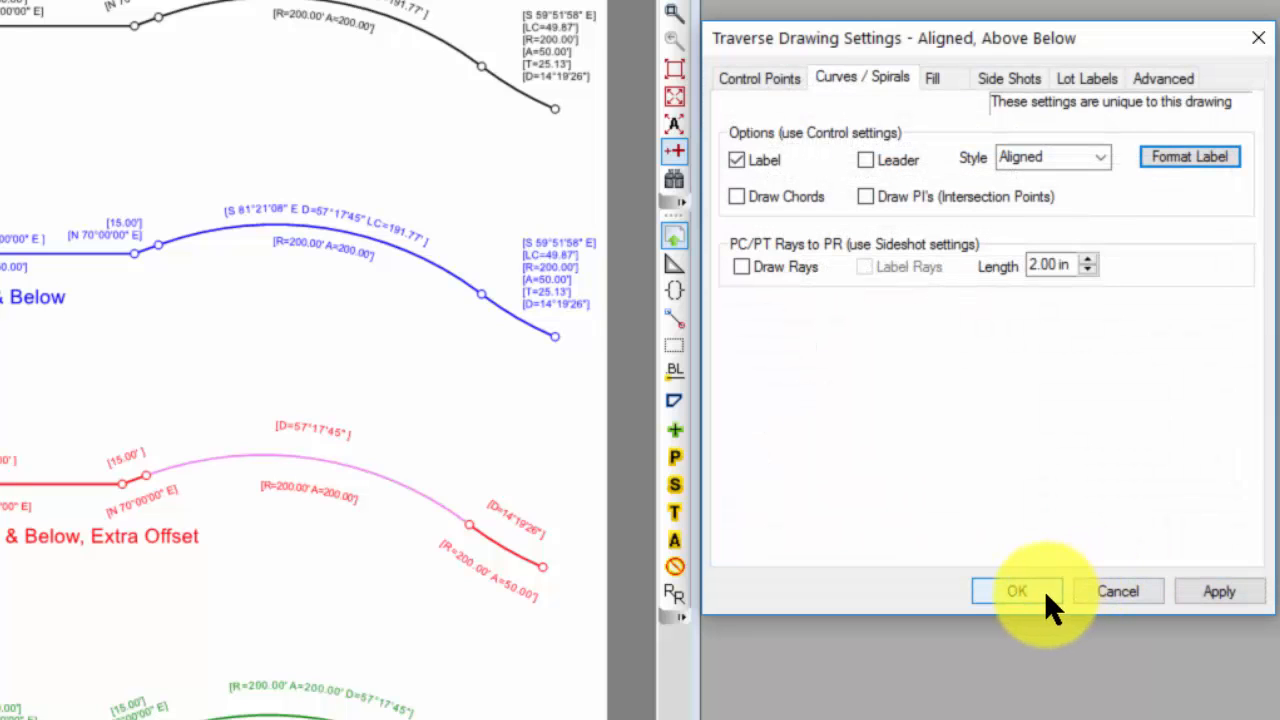
{"action": "left_click", "coordinate": [1044, 590]}
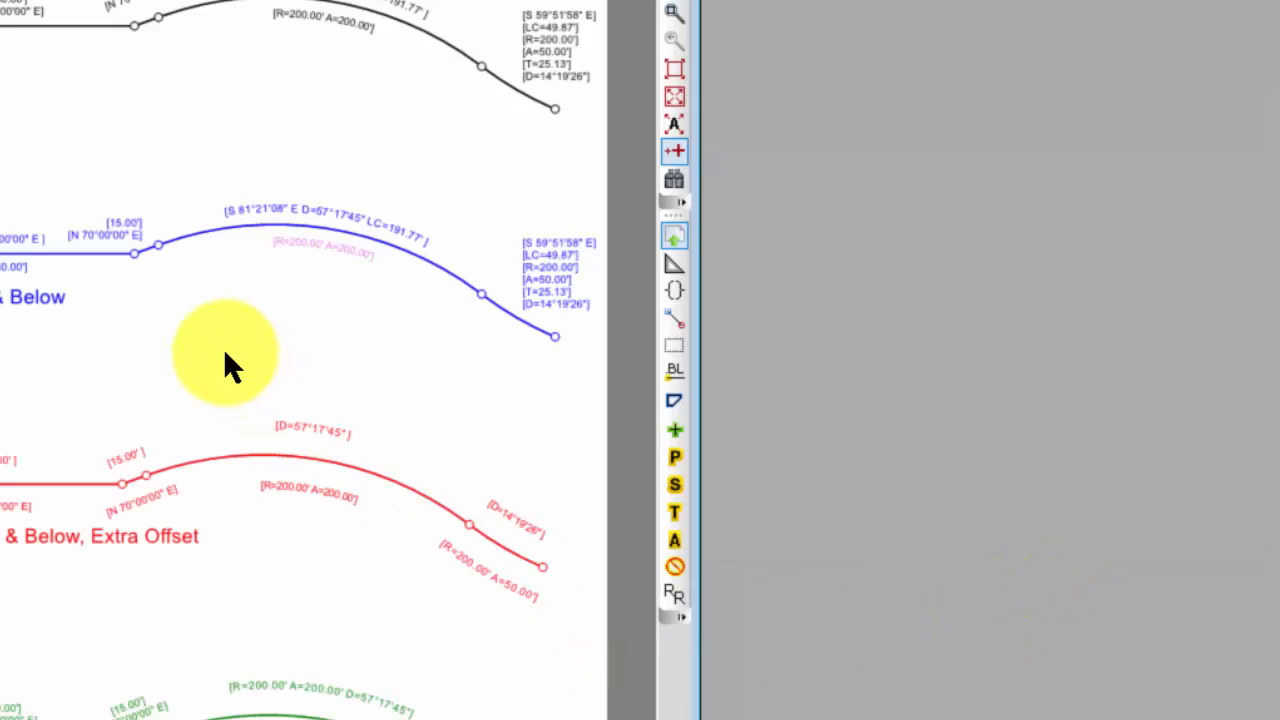
Set the plan drawing's general label offset to 0.02 in.
{"action": "right_click", "coordinate": [225, 352]}
{"action": "left_click", "coordinate": [170, 384]}
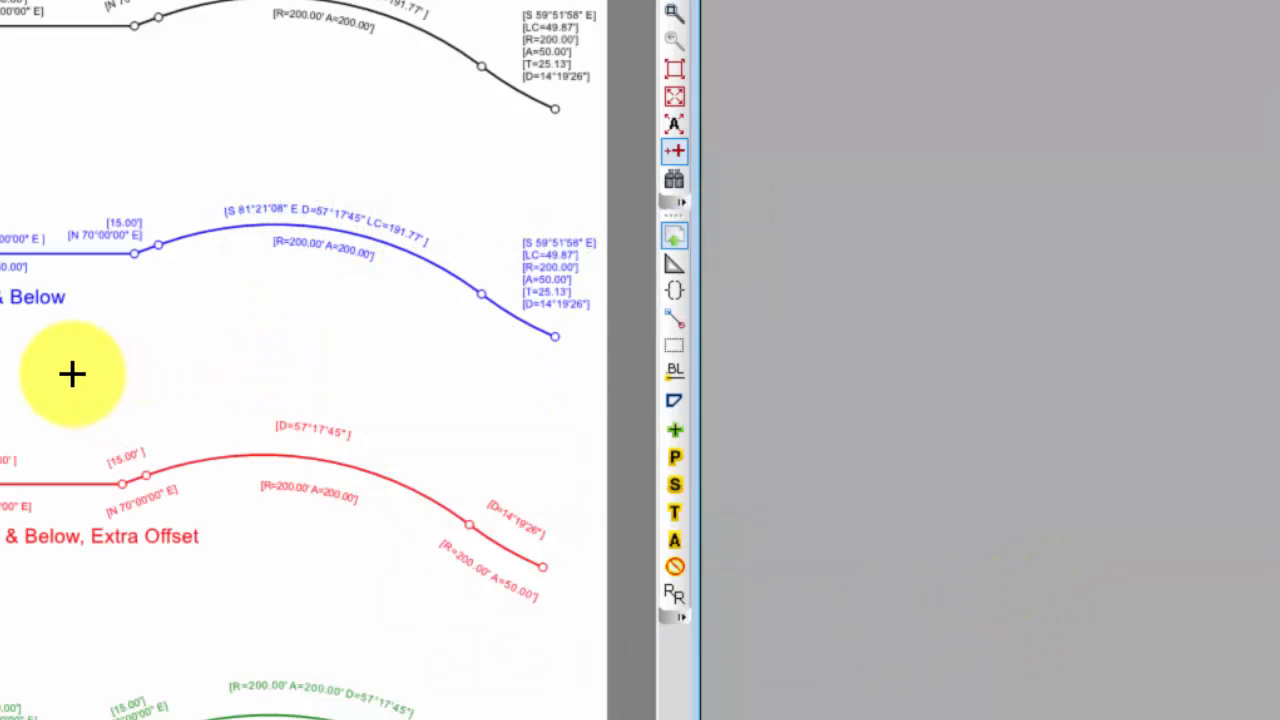
{"action": "right_click", "coordinate": [3, 397]}
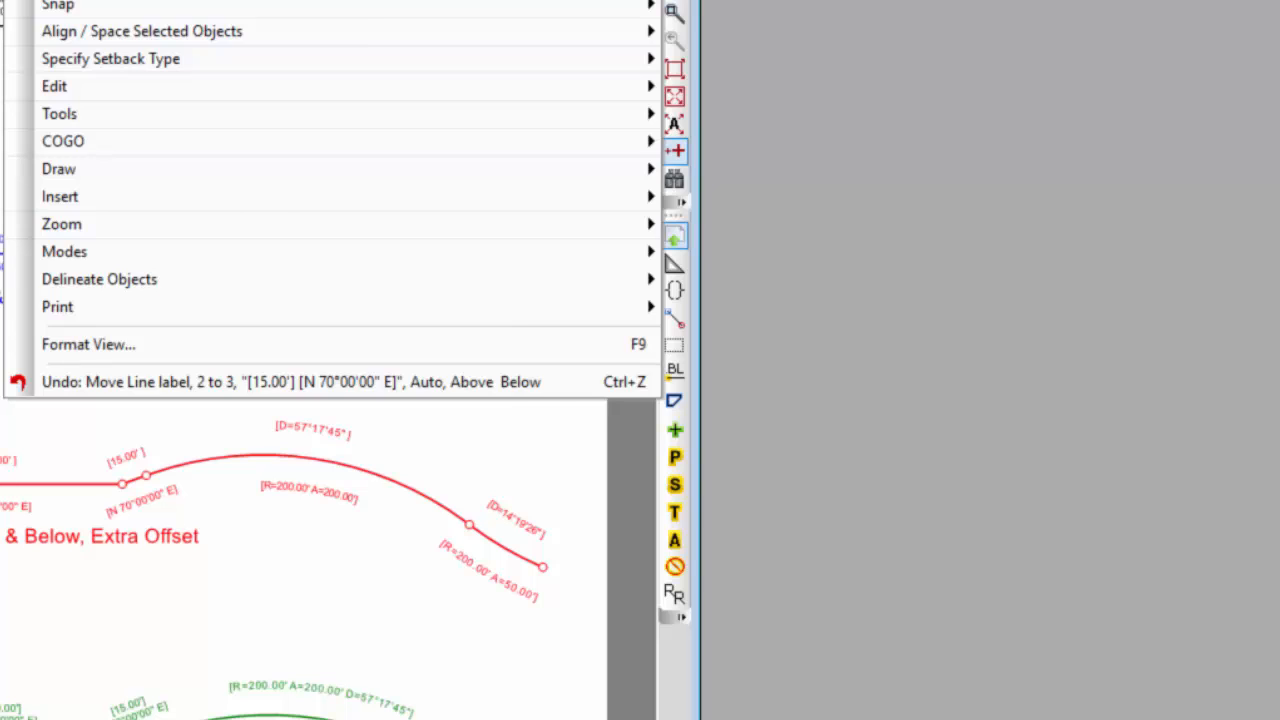
{"action": "left_click", "coordinate": [88, 344]}
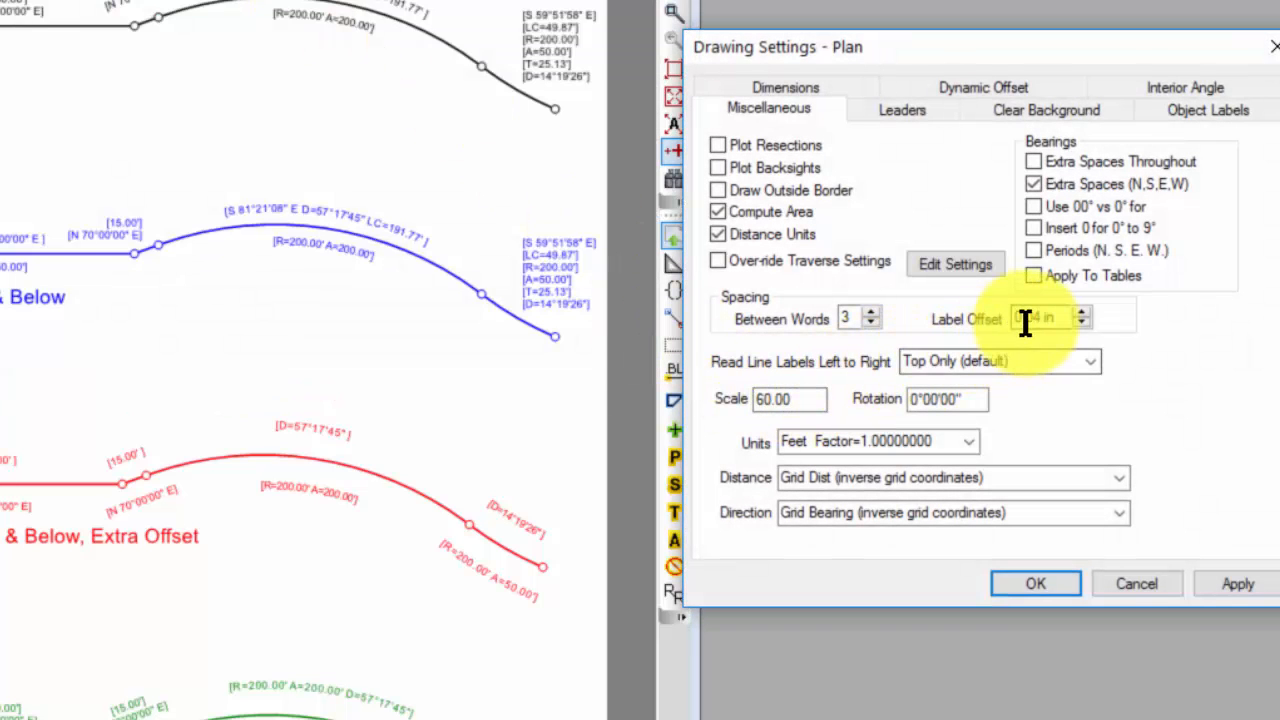
{"action": "left_click", "coordinate": [1080, 321]}
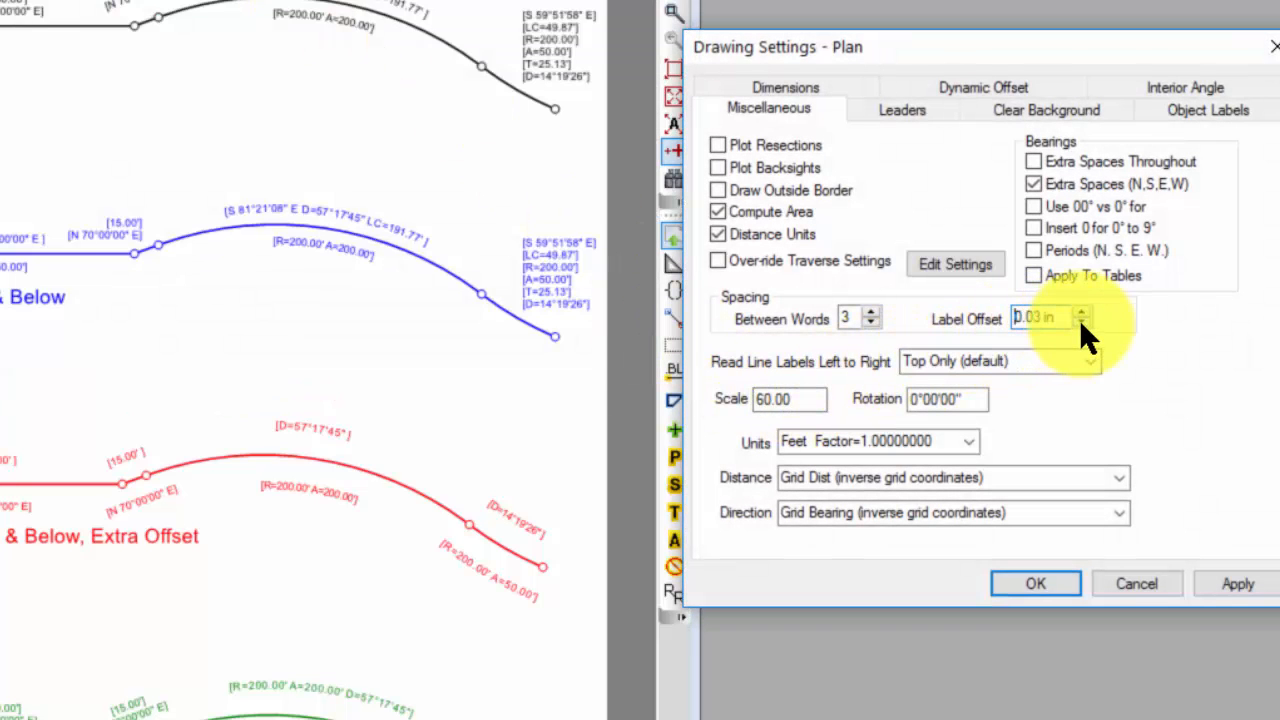
{"action": "left_click", "coordinate": [1080, 321]}
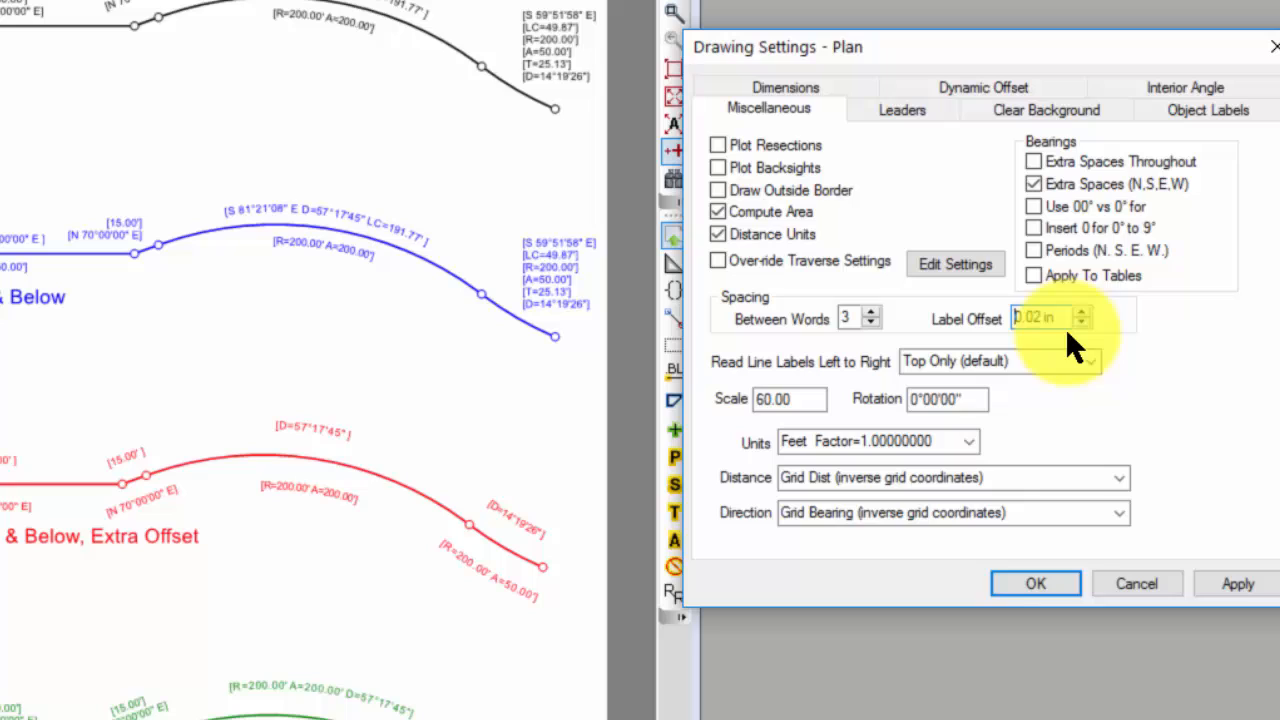
{"action": "left_click", "coordinate": [1030, 583]}
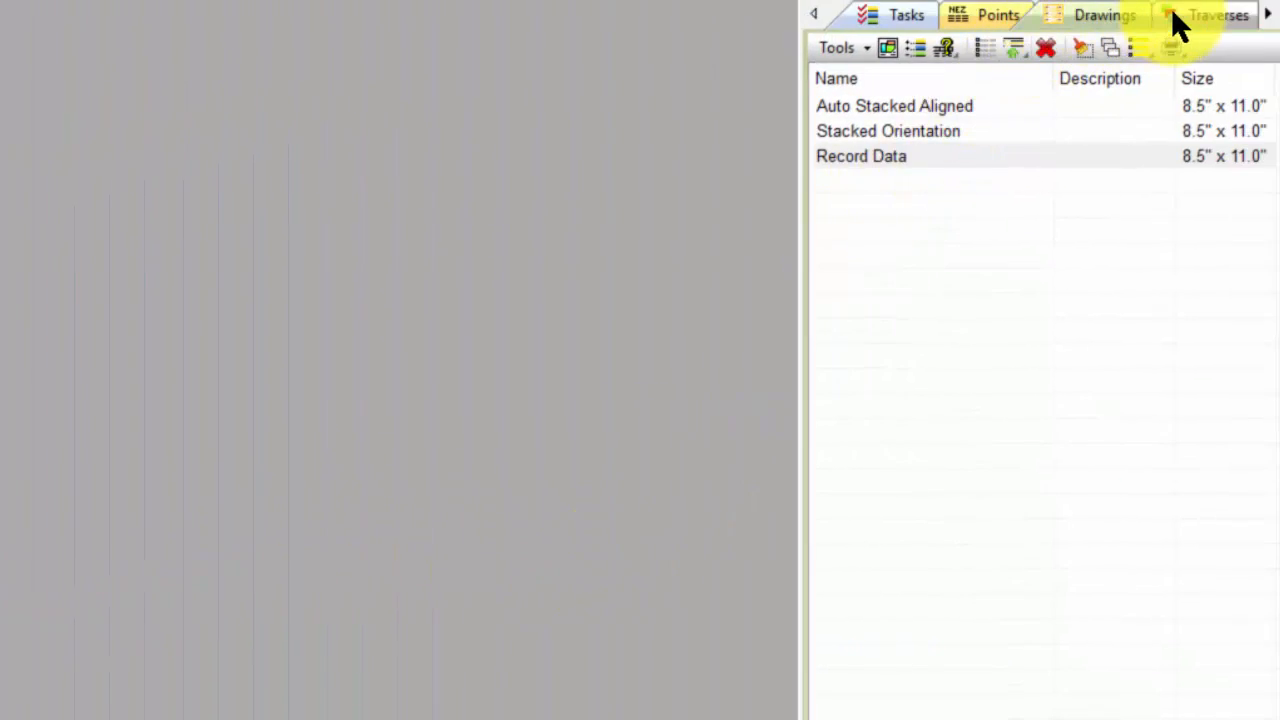
Duplicate the Aligned, Above Below traverse with unique points from the list of traverses.
{"action": "left_click", "coordinate": [1178, 18]}
{"action": "left_click", "coordinate": [912, 186], "text": "ctrl"}
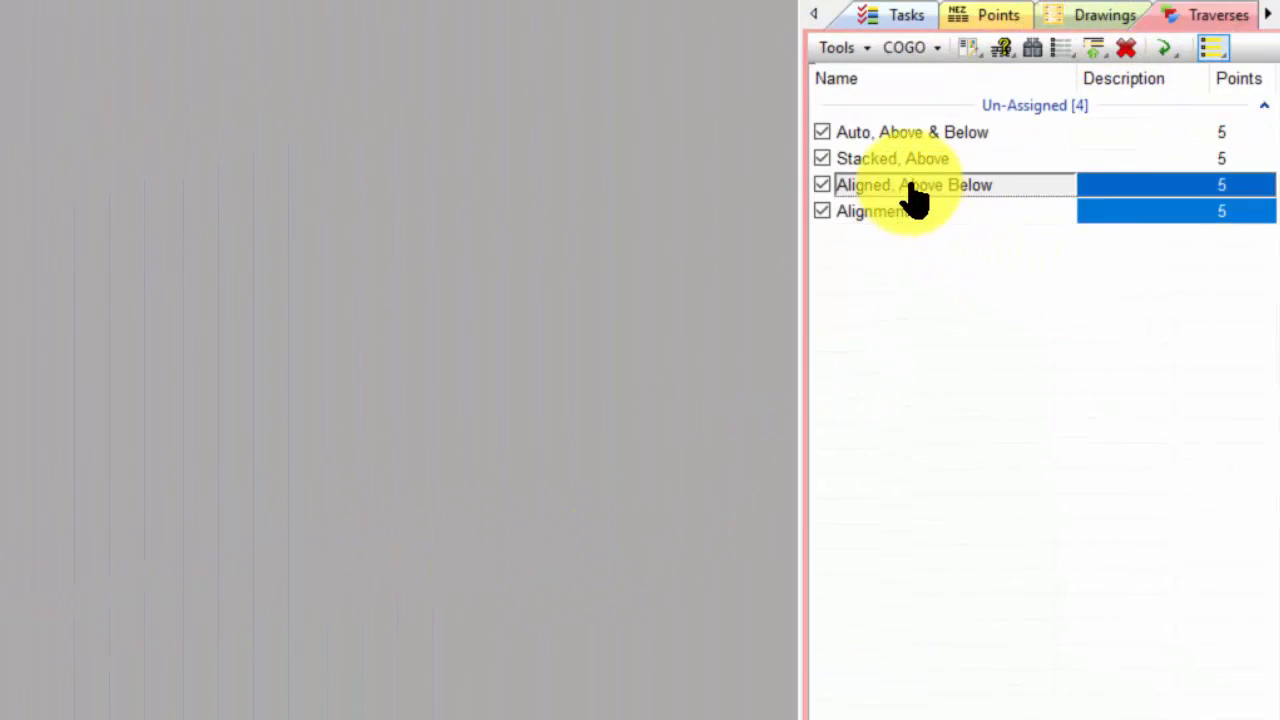
{"action": "right_click", "coordinate": [910, 190]}
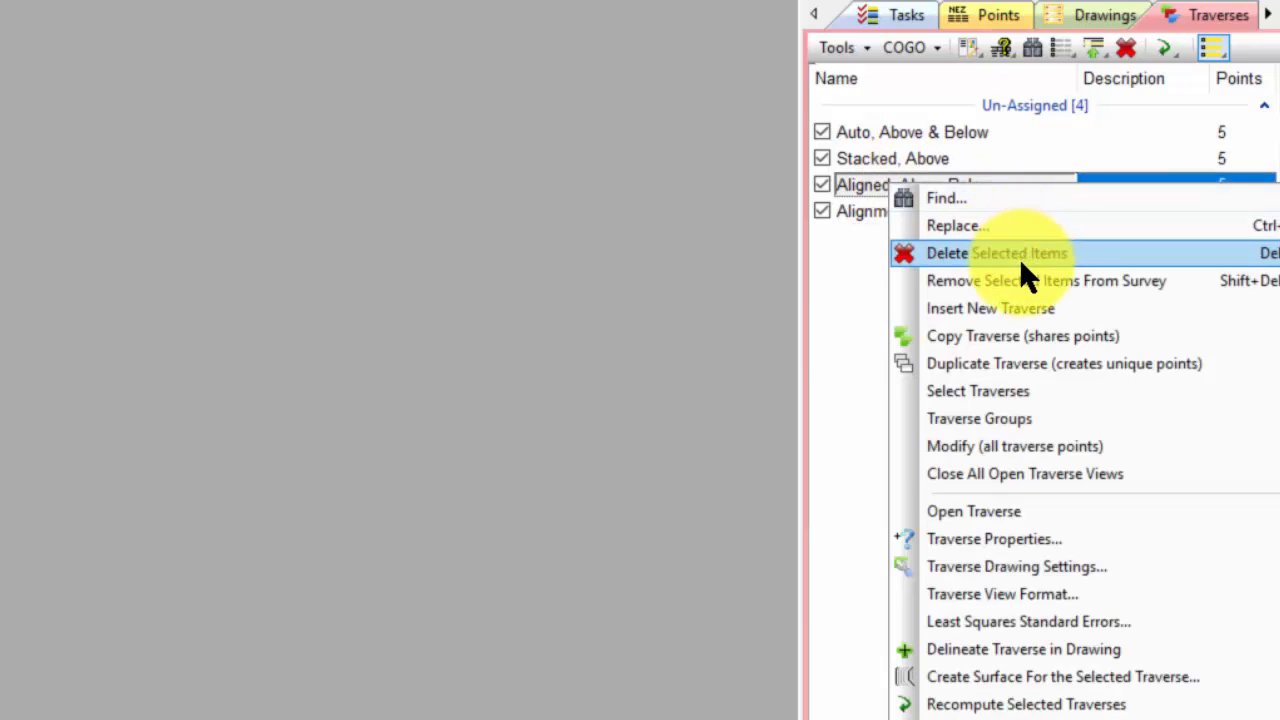
{"action": "left_click", "coordinate": [1003, 374]}
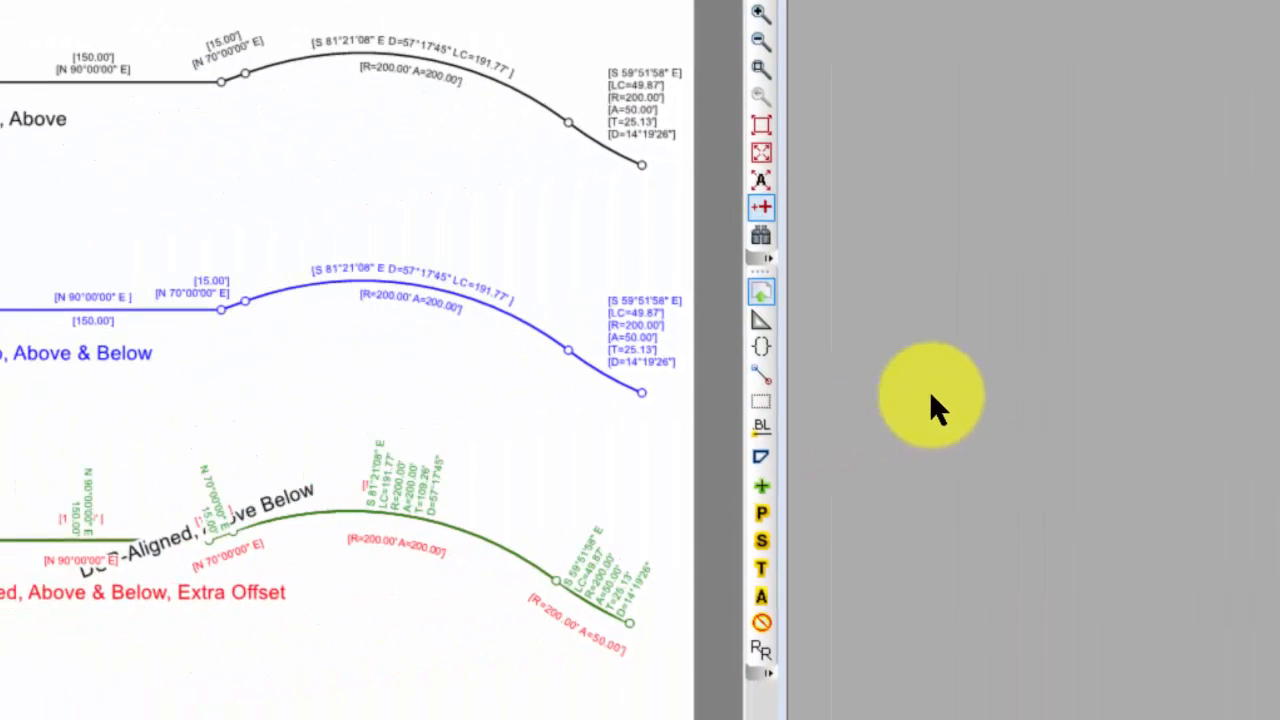
Recall the saved Property Lines drawing settings for the DUP-Aligned, Above Below traverse.
{"action": "mouse_move", "coordinate": [378, 482]}
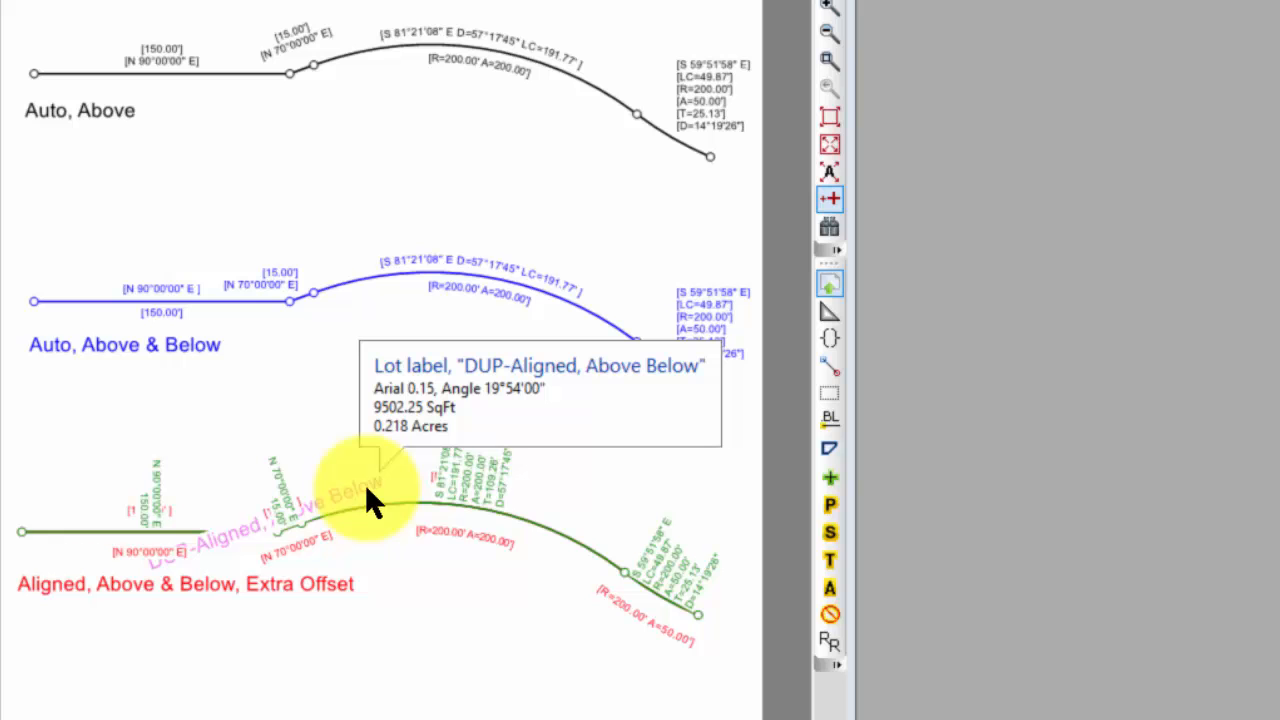
{"action": "double_click", "coordinate": [365, 483]}
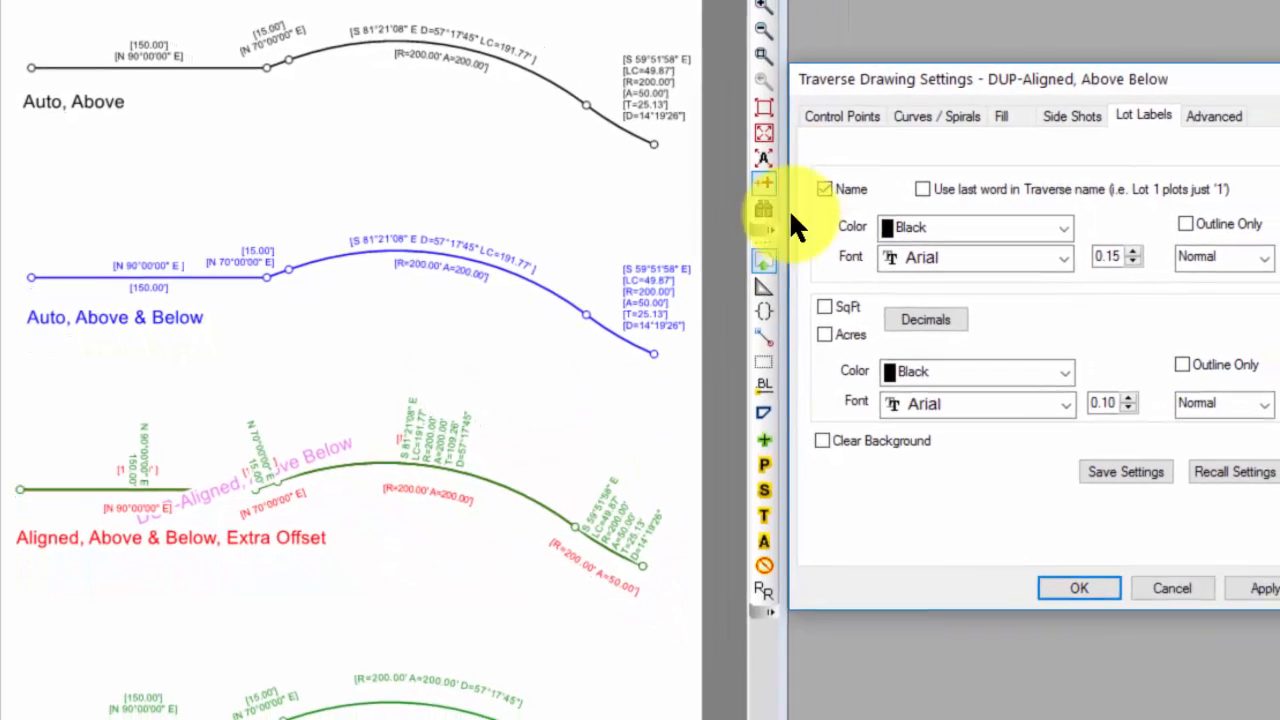
{"action": "left_click", "coordinate": [1211, 474]}
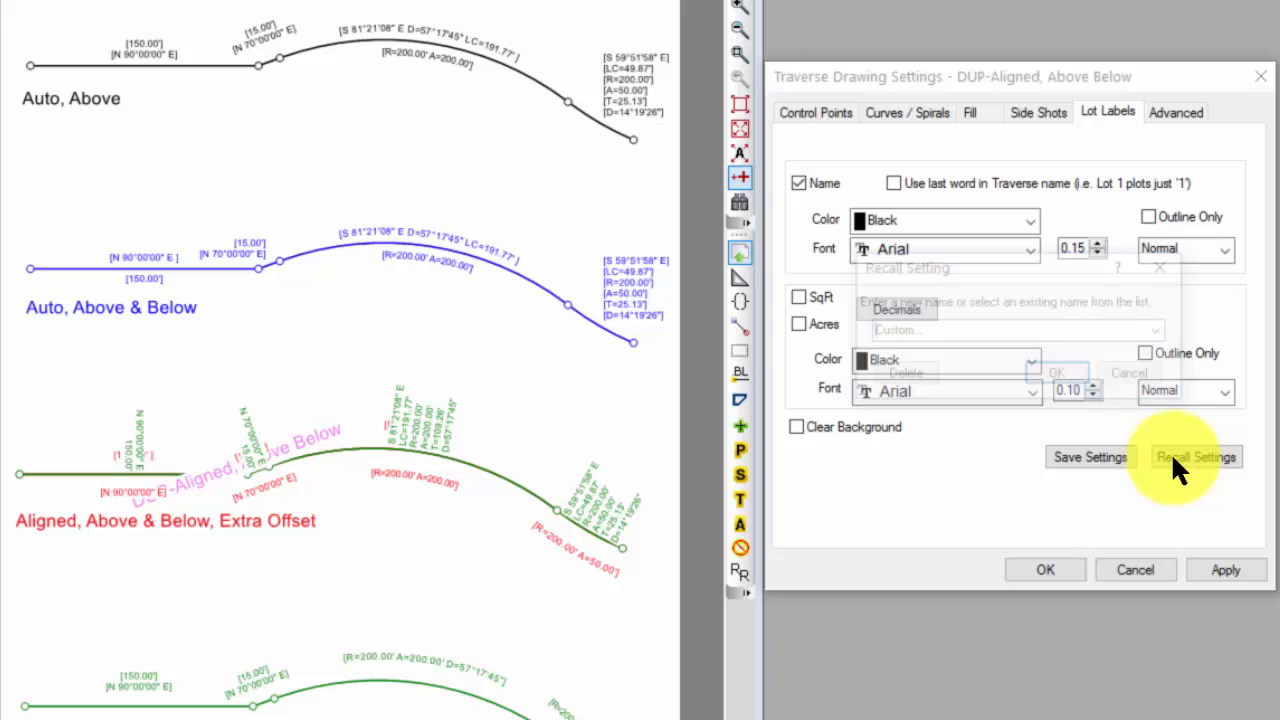
{"action": "left_click", "coordinate": [1160, 328]}
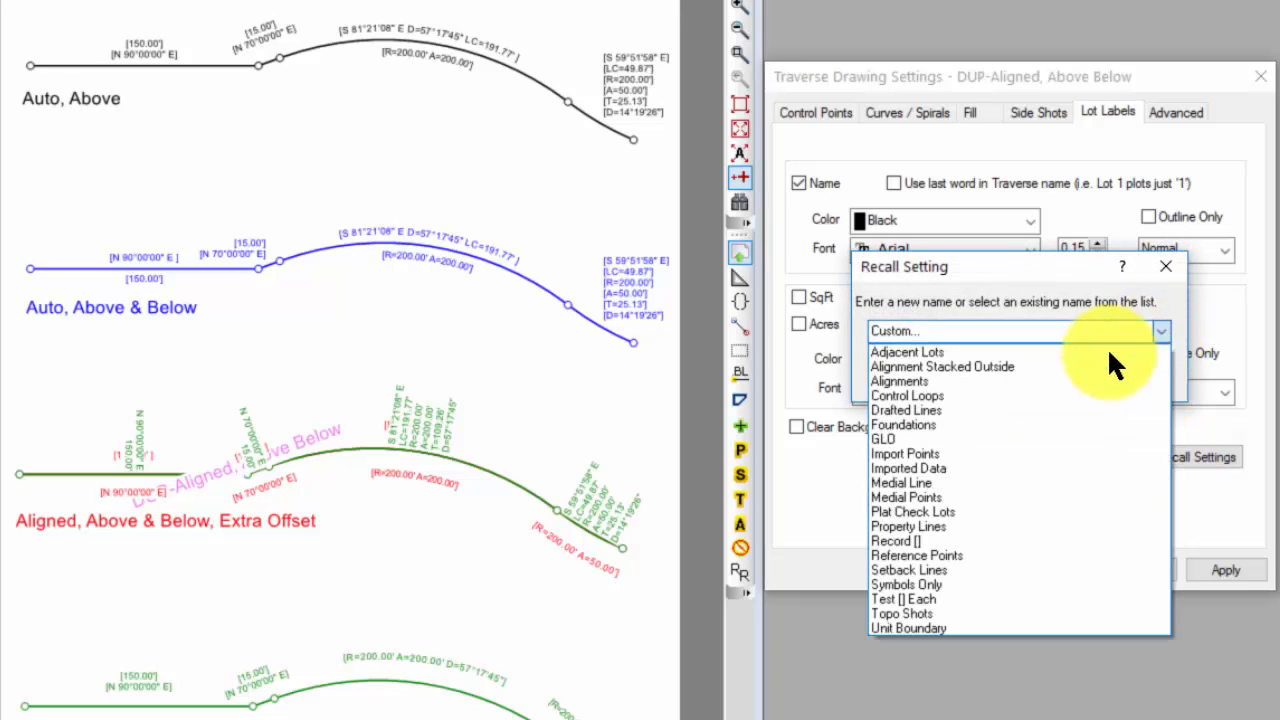
{"action": "left_click", "coordinate": [936, 524]}
{"action": "left_click", "coordinate": [1059, 376]}
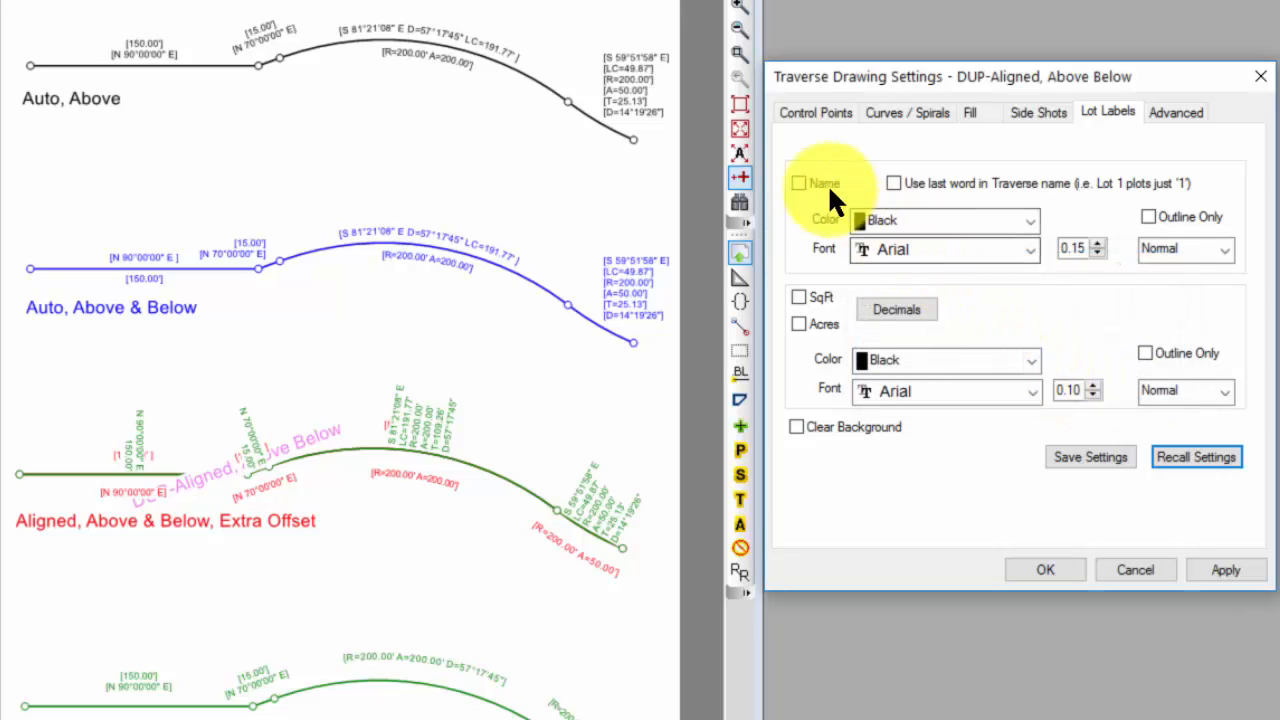
Turn on distance and direction labels for the duplicate traverse's lines and set their aligned format to H | B.
{"action": "left_click", "coordinate": [794, 110]}
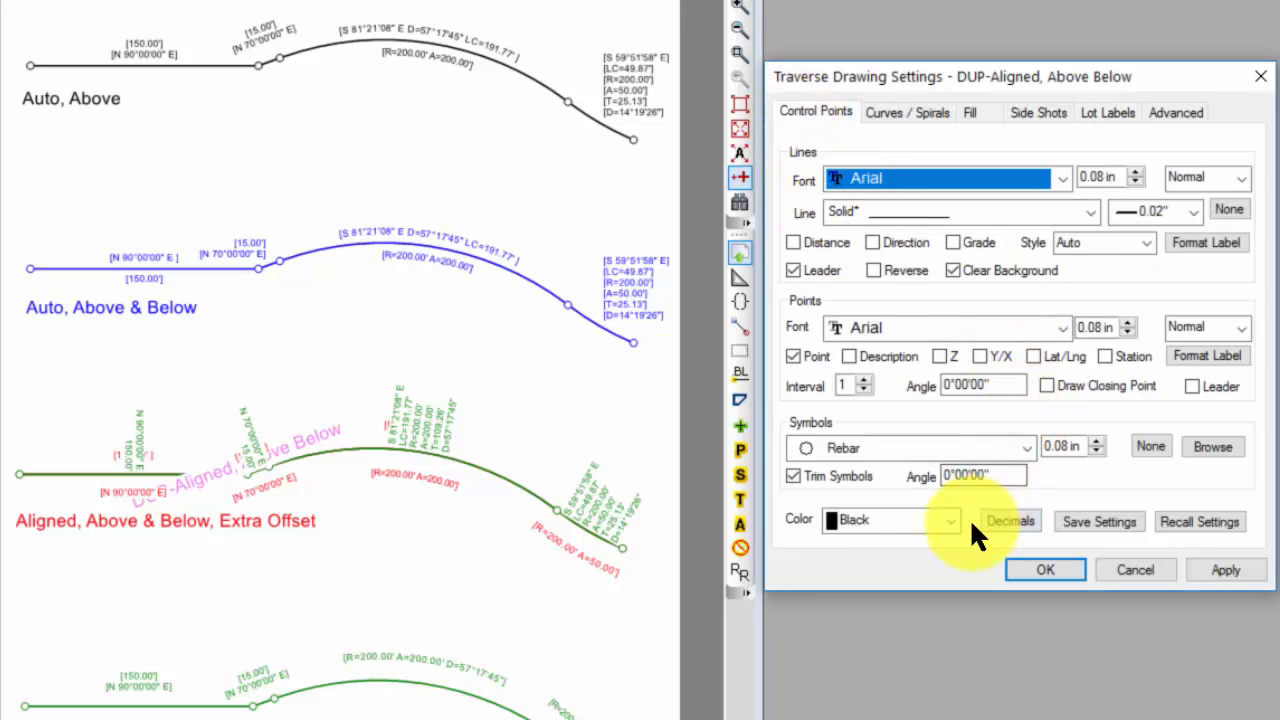
{"action": "left_click", "coordinate": [793, 242]}
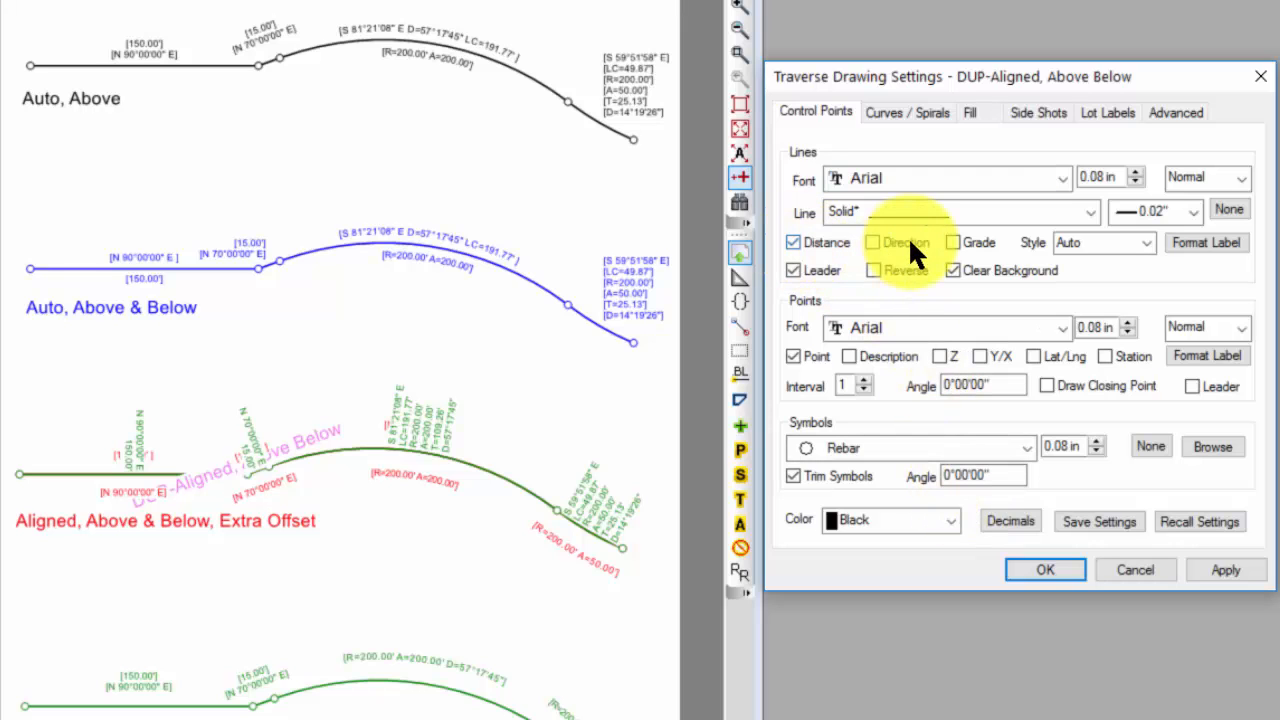
{"action": "left_click", "coordinate": [1186, 240]}
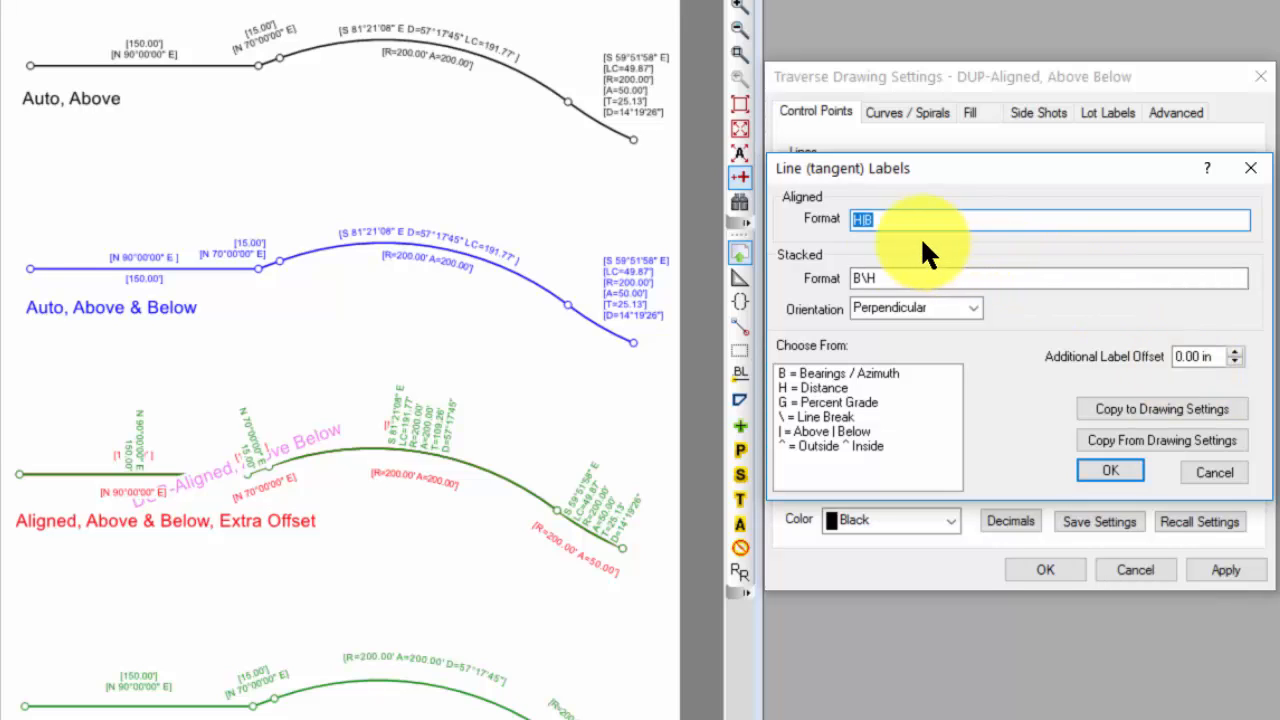
{"action": "left_click", "coordinate": [857, 220]}
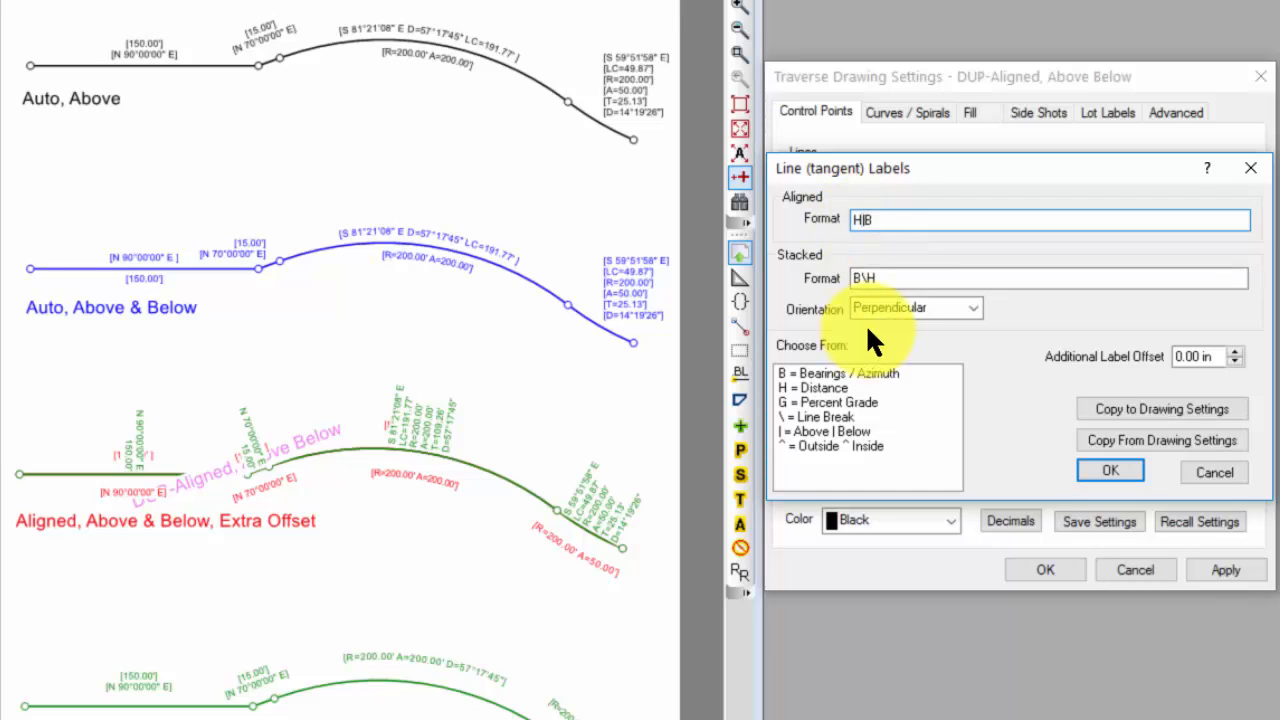
{"action": "key", "text": "Right"}
{"action": "left_click", "coordinate": [863, 306]}
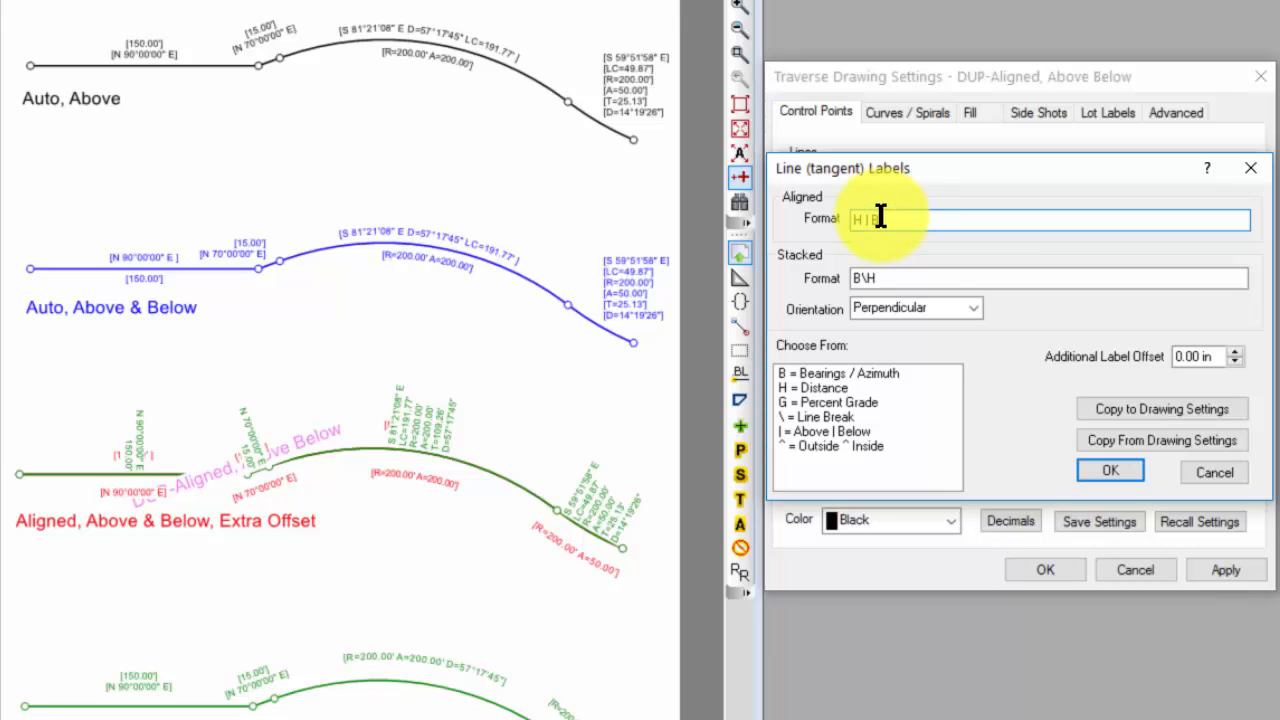
{"action": "left_click", "coordinate": [880, 218]}
{"action": "left_click", "coordinate": [1116, 466]}
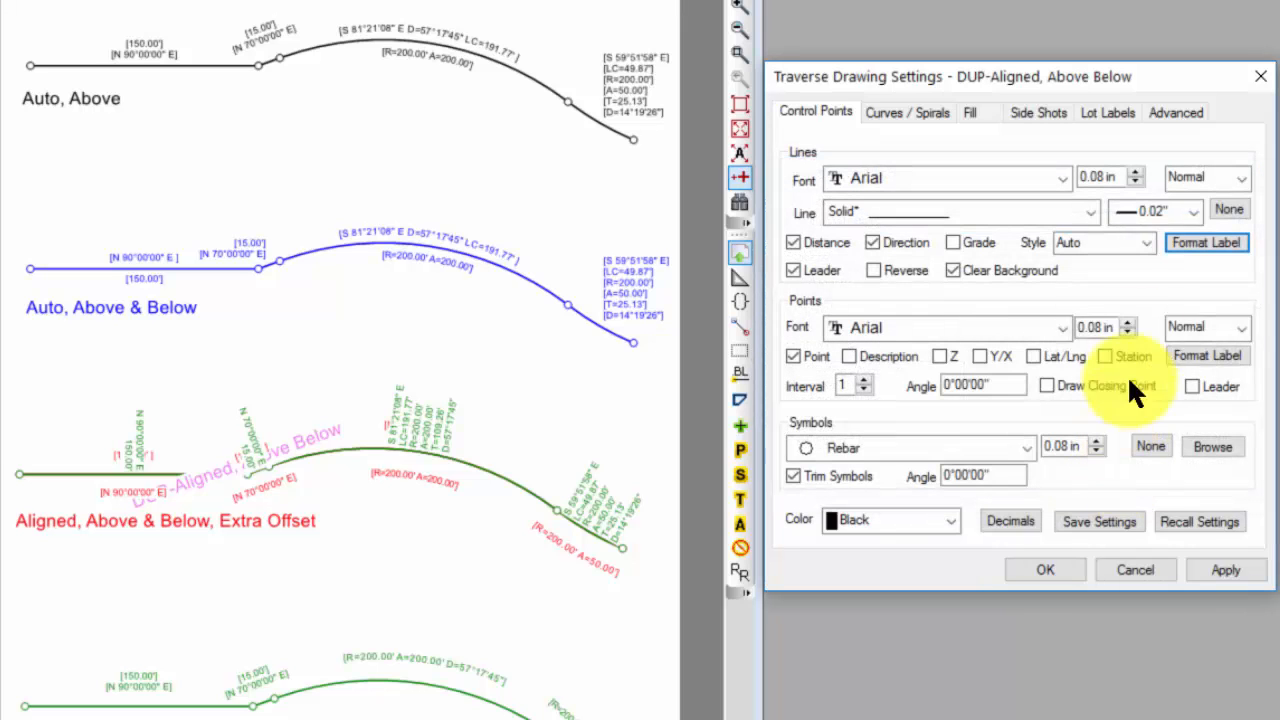
Set both the line and curve label styles of the duplicate traverse to Aligned.
{"action": "left_click", "coordinate": [1140, 240]}
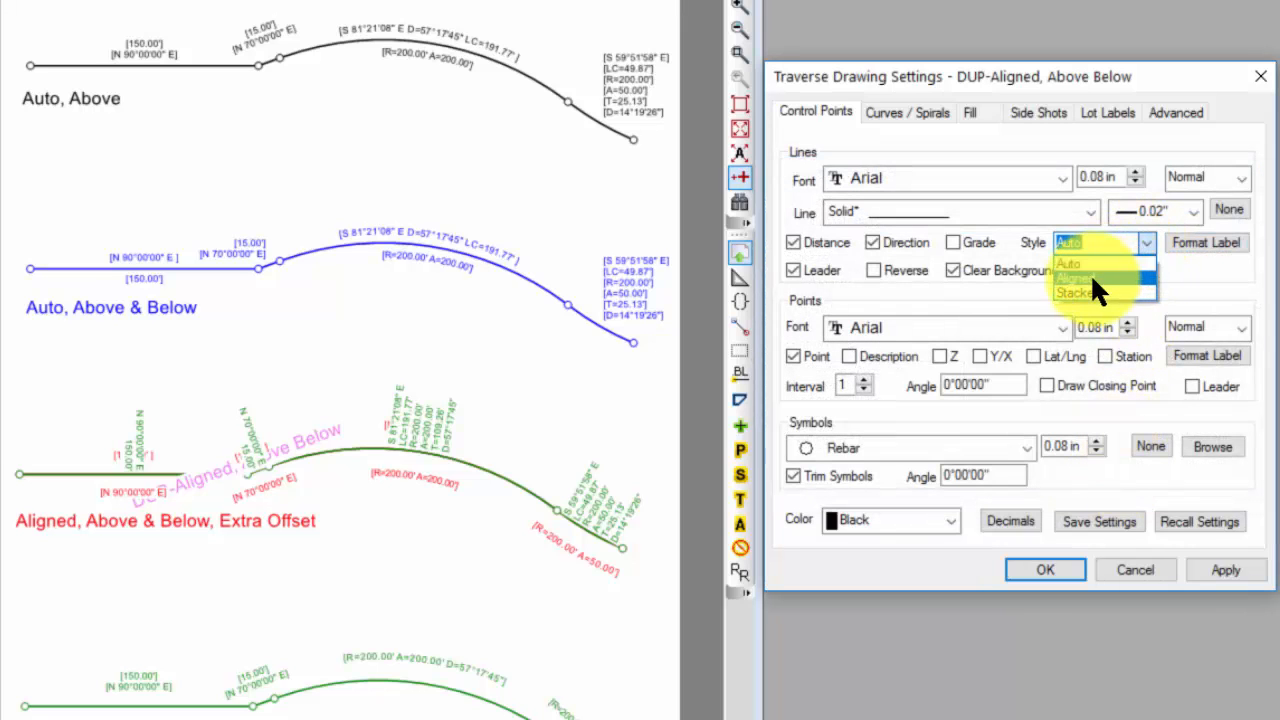
{"action": "left_click", "coordinate": [1092, 277]}
{"action": "left_click", "coordinate": [904, 110]}
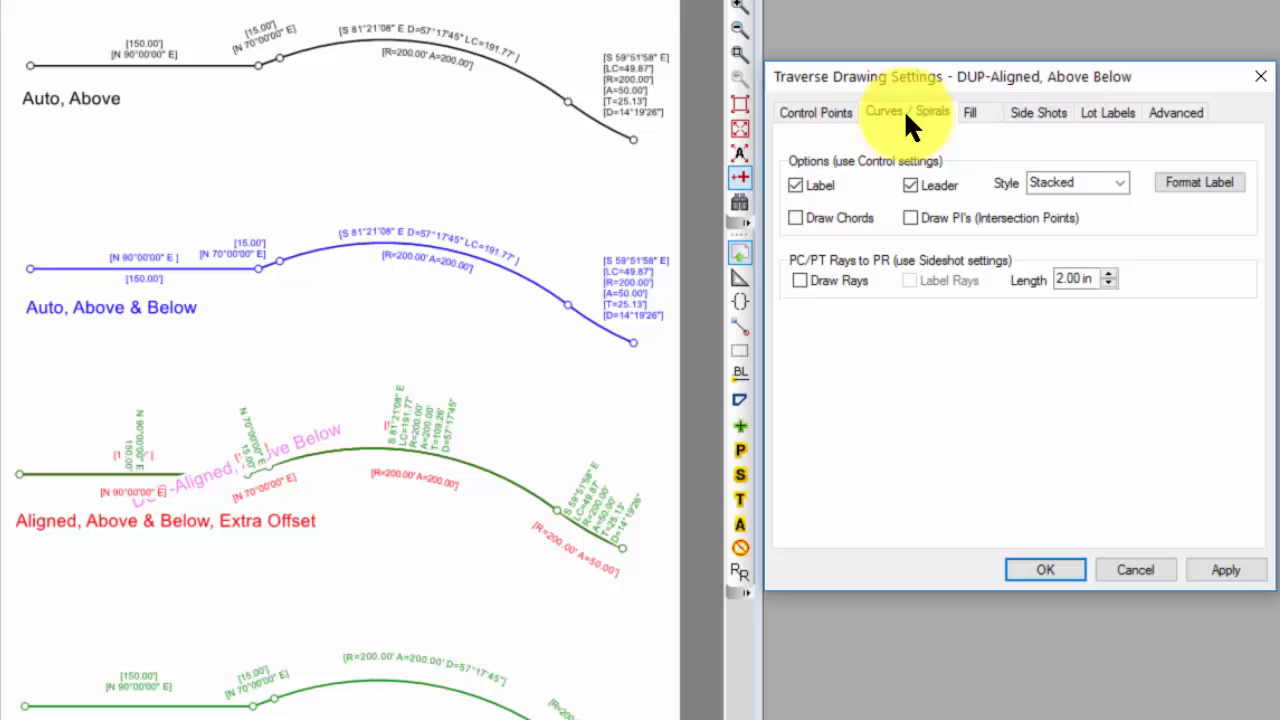
{"action": "left_click", "coordinate": [1120, 188]}
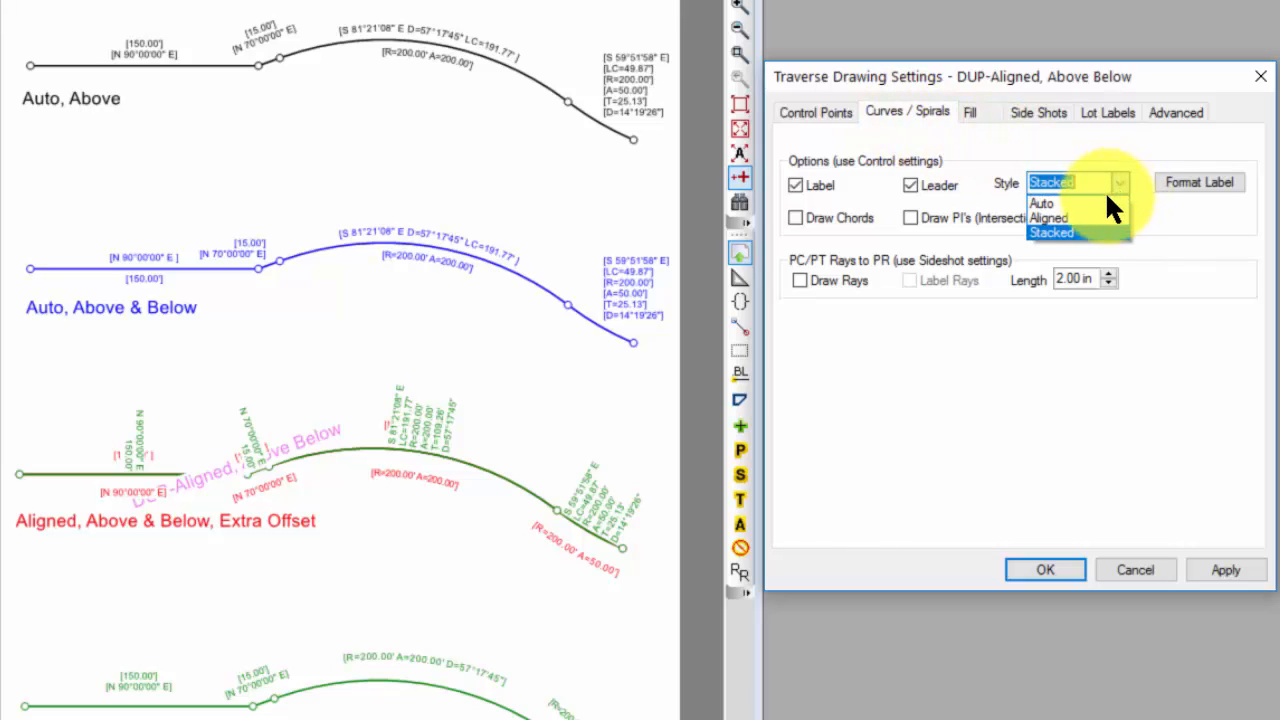
{"action": "left_click", "coordinate": [1052, 218]}
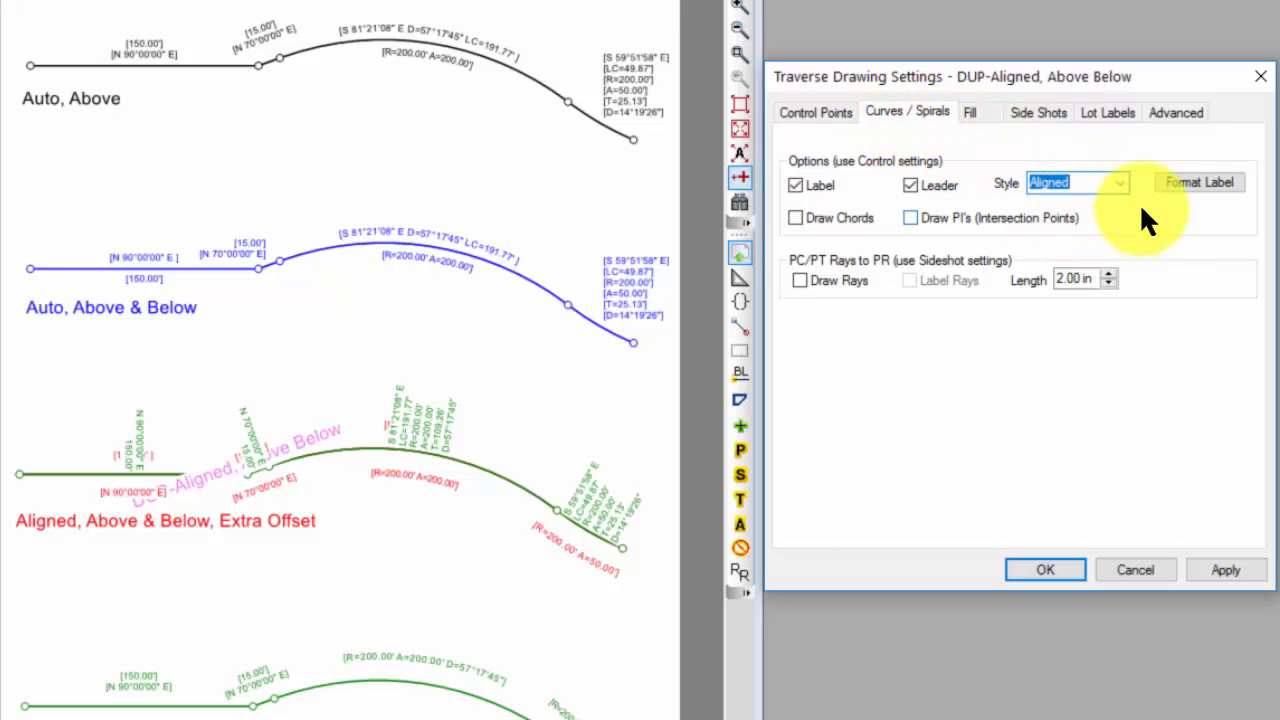
Review the duplicate traverse's aligned curve label format, accept it, and apply the drawing settings.
{"action": "left_click", "coordinate": [1186, 180]}
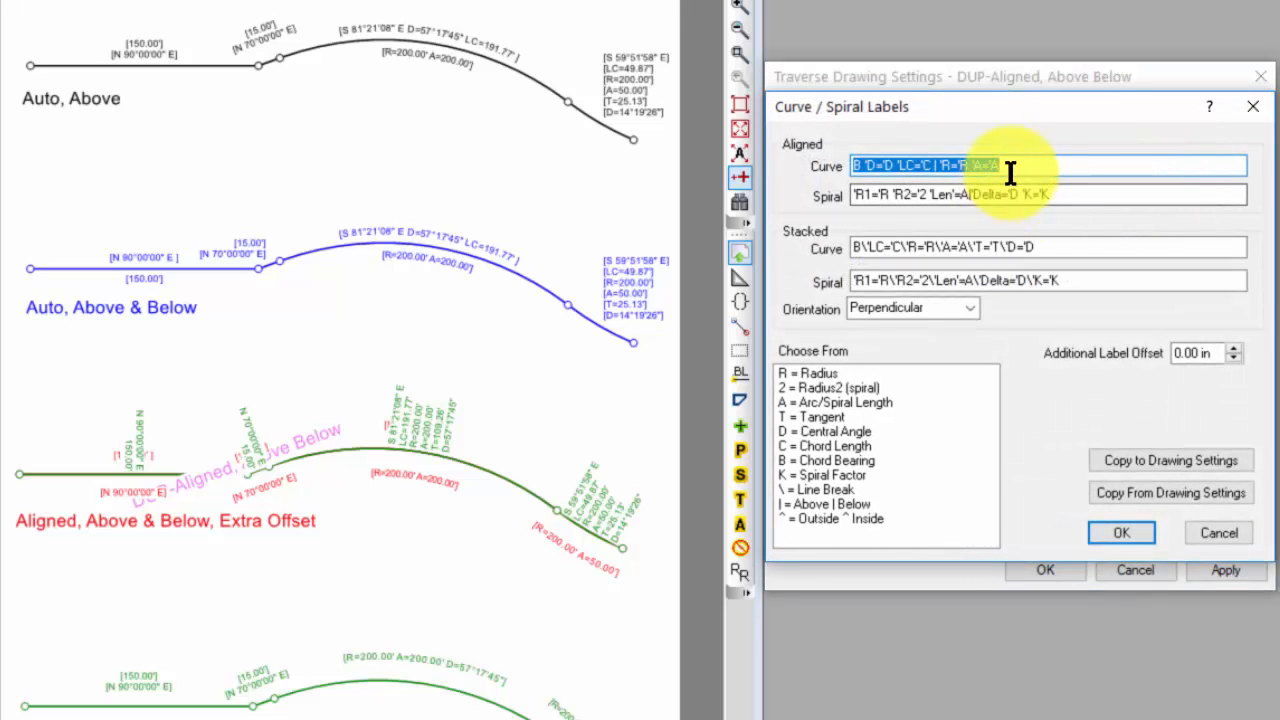
{"action": "left_click", "coordinate": [1025, 166]}
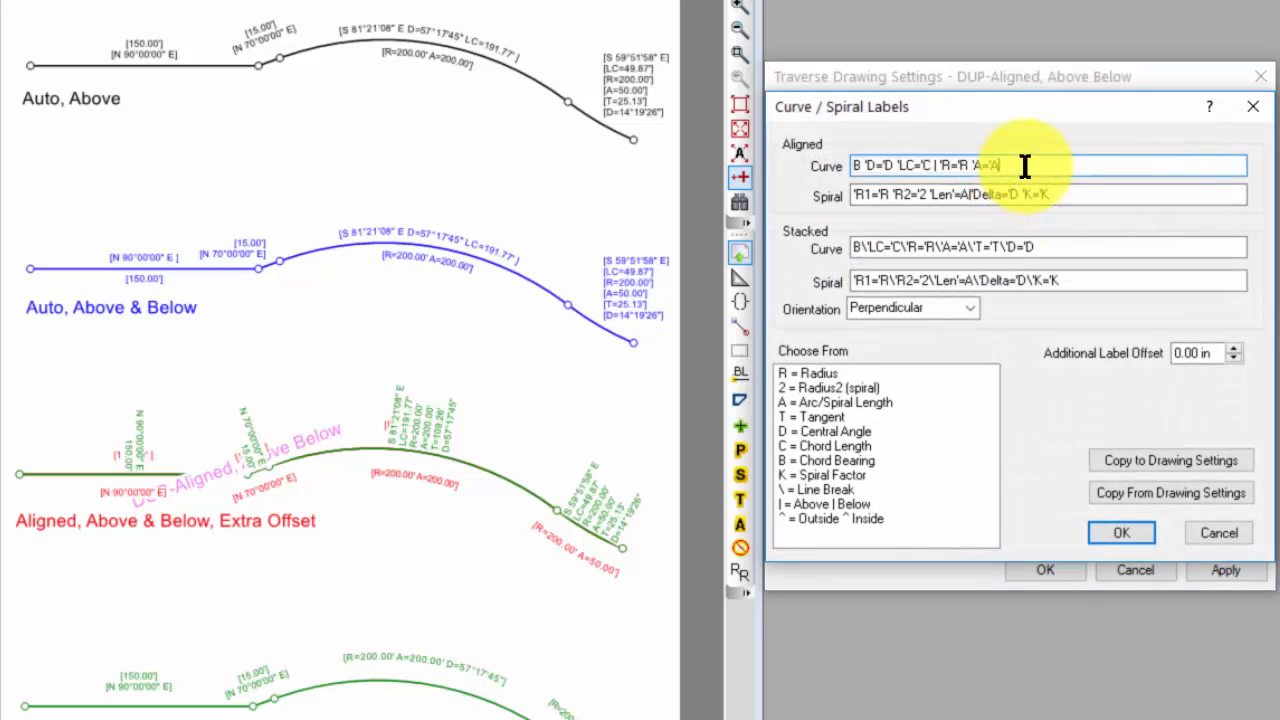
{"action": "left_click", "coordinate": [1122, 530]}
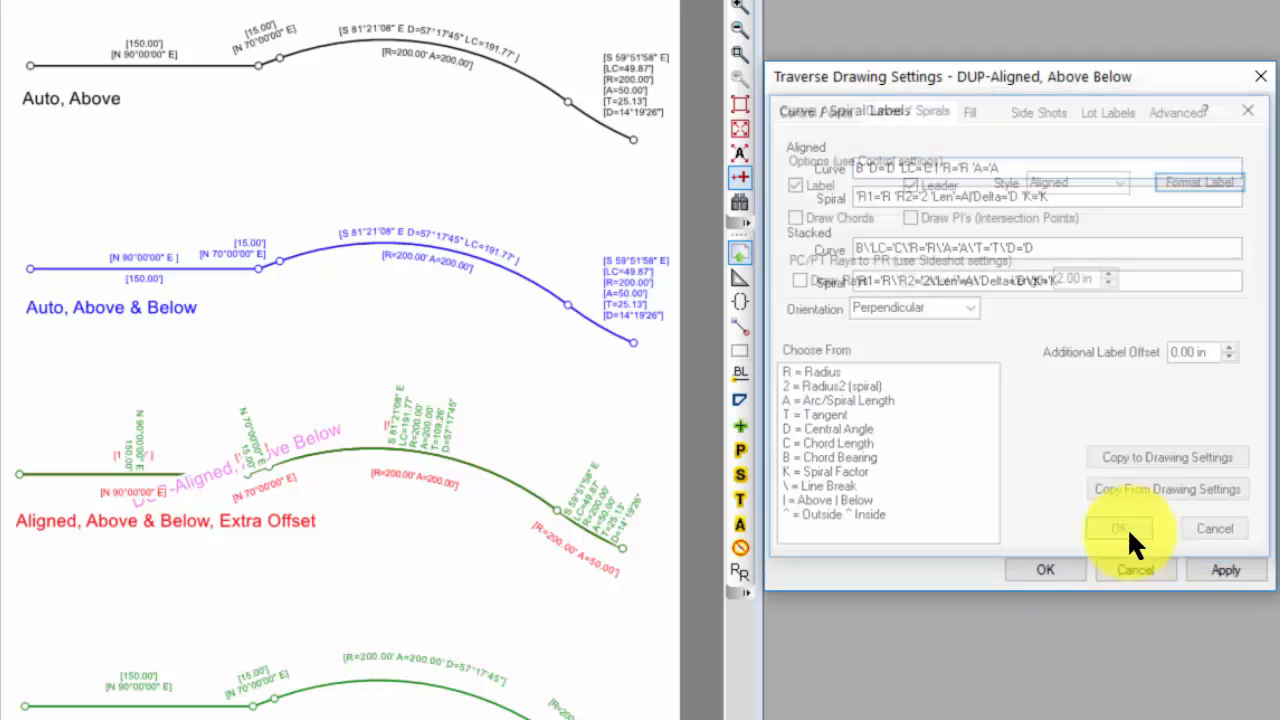
{"action": "left_click", "coordinate": [1215, 565]}
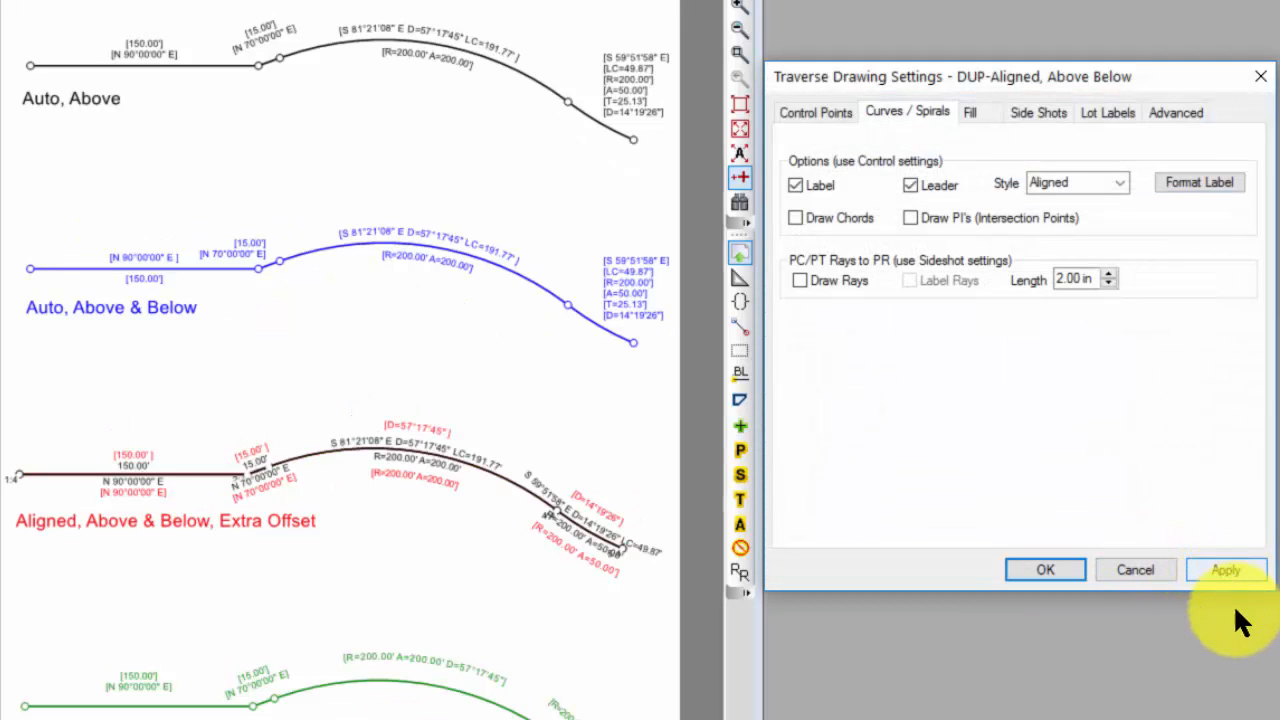
{"action": "left_click", "coordinate": [1063, 568]}
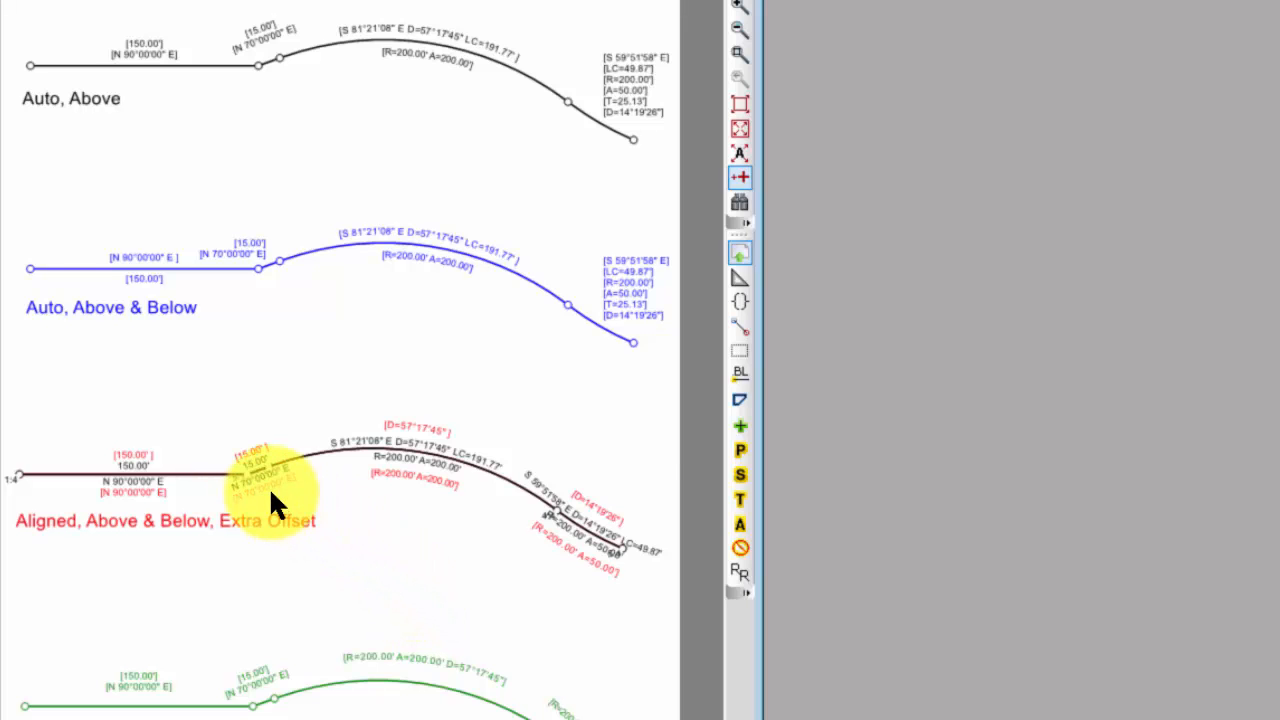
Set the line type and point symbol of the red Aligned, Above Below traverse to None.
{"action": "mouse_move", "coordinate": [270, 490]}
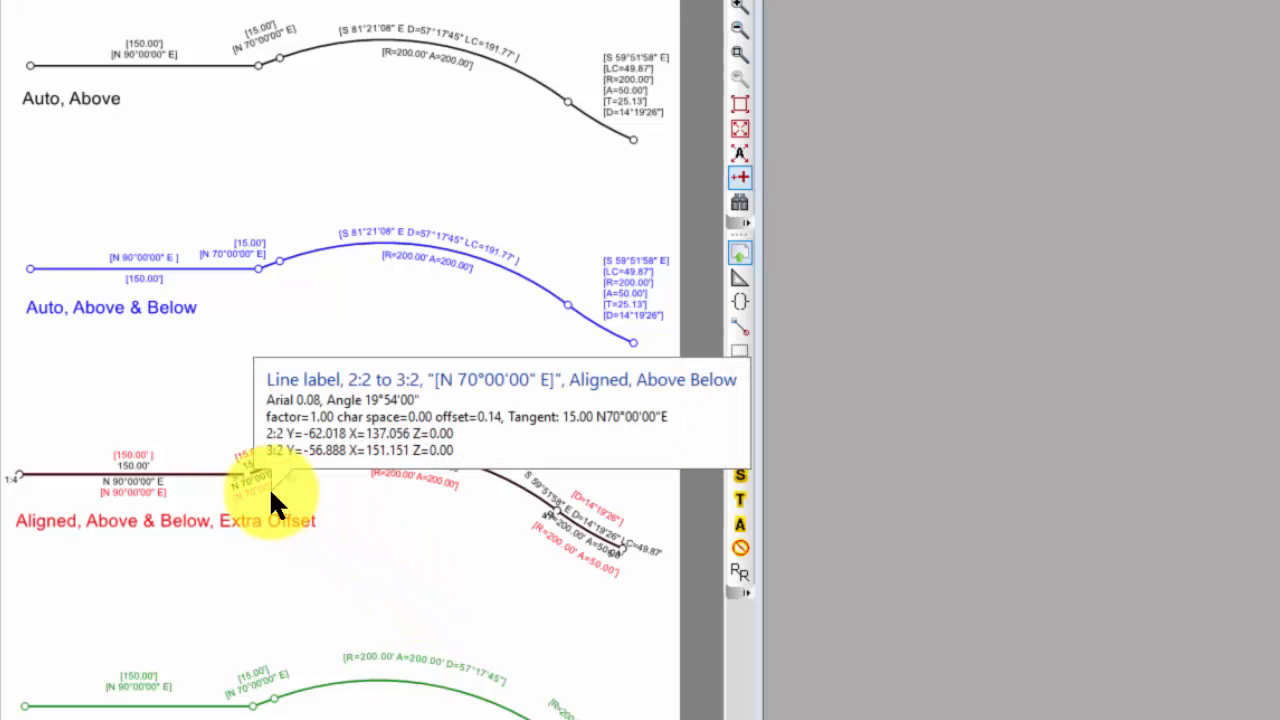
{"action": "double_click", "coordinate": [269, 487]}
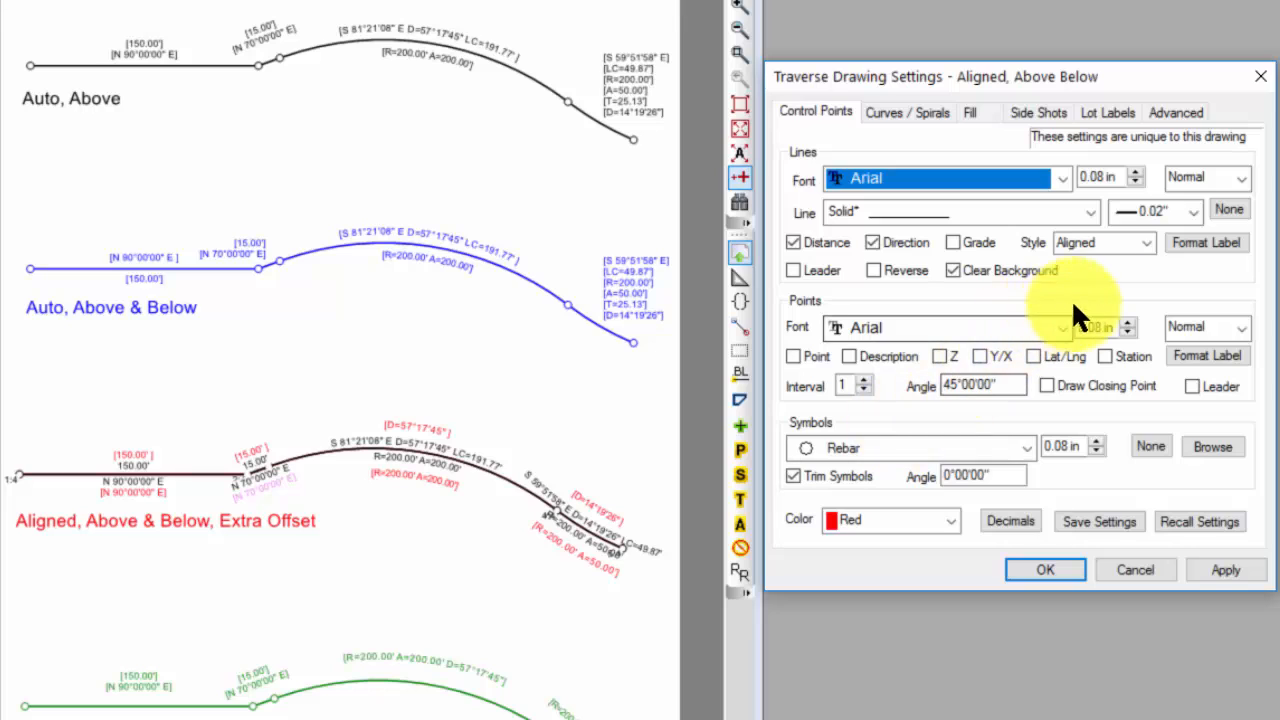
{"action": "left_click", "coordinate": [1226, 212]}
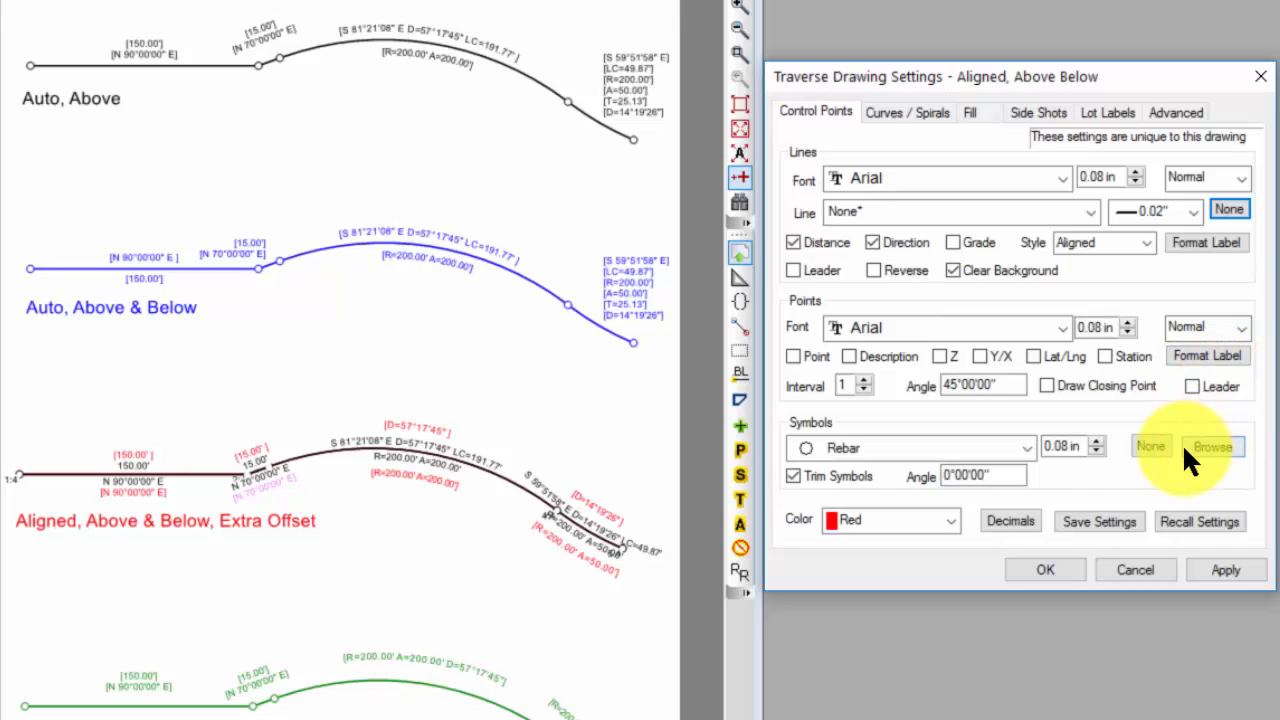
{"action": "left_click", "coordinate": [1152, 444]}
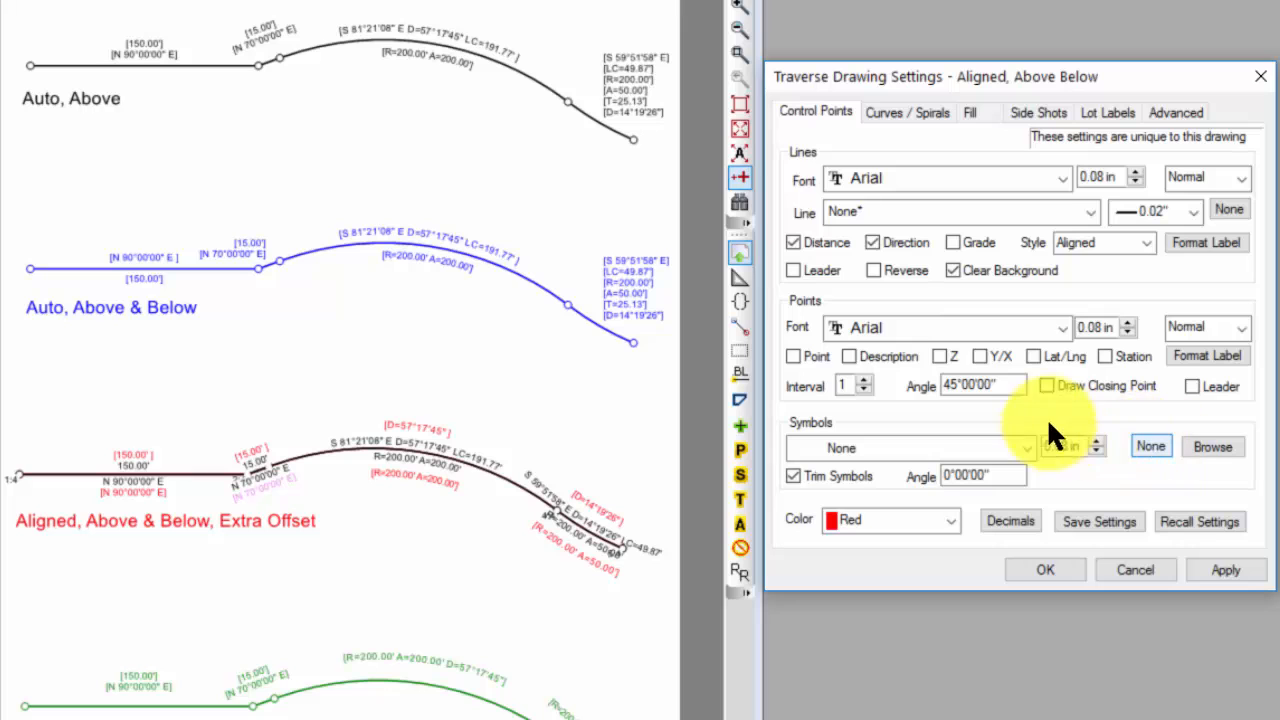
{"action": "left_click", "coordinate": [1045, 569]}
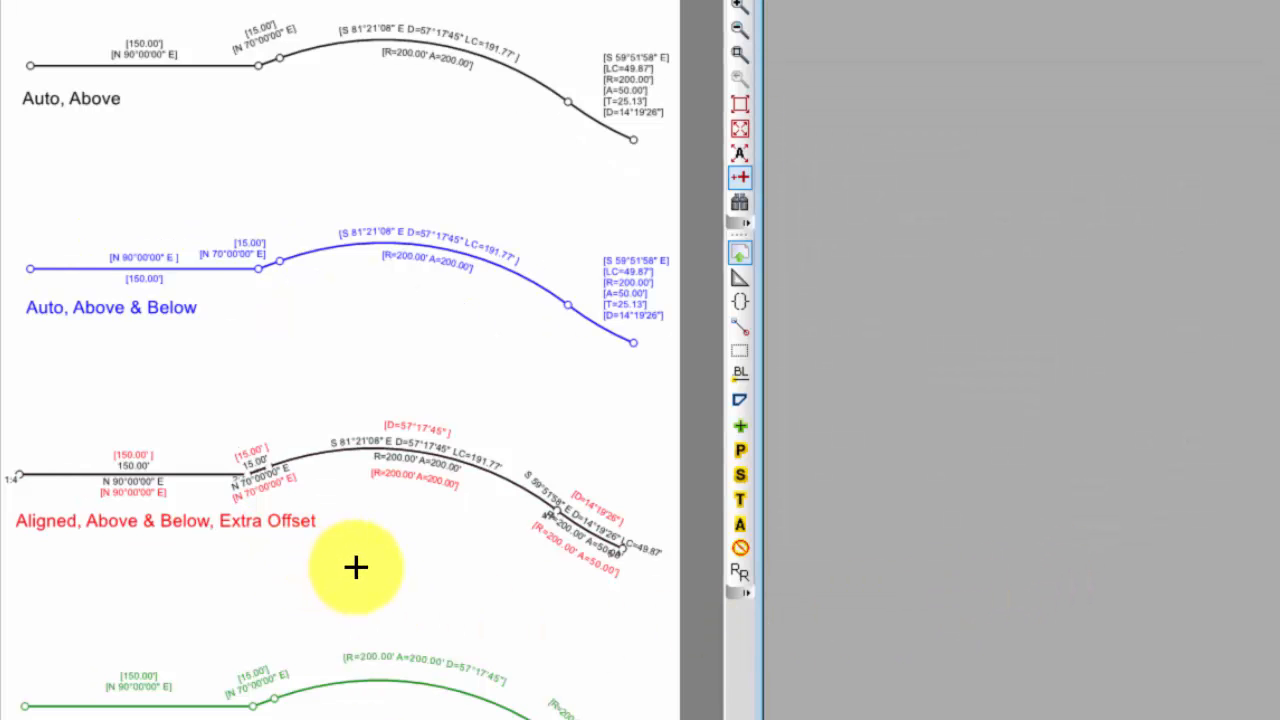